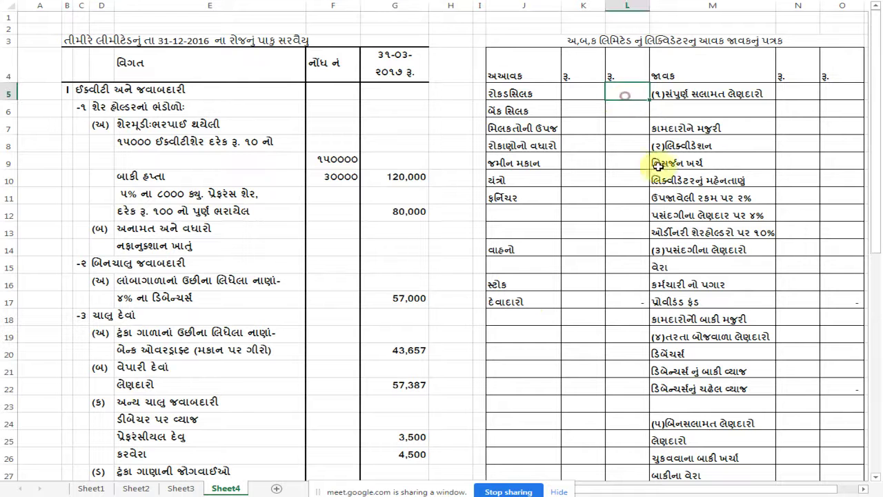
Enter 731 as the cash balance receipt in cell L5 of the liquidator's statement.
text(731)
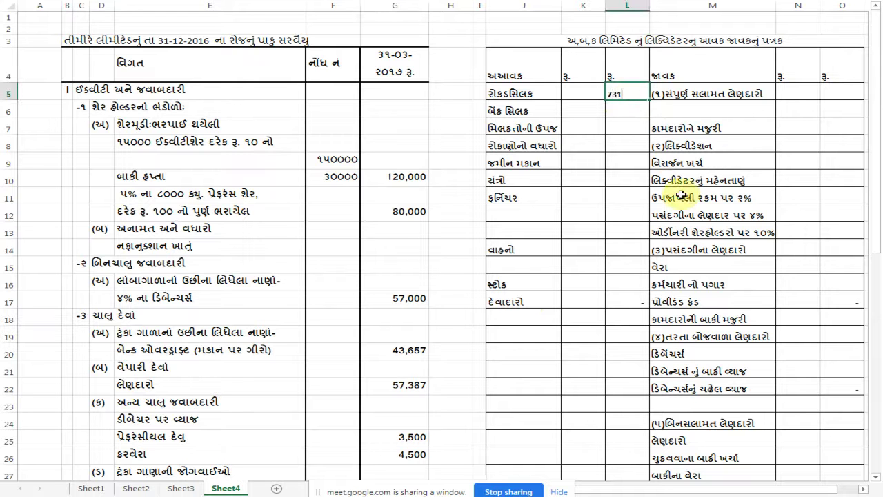
key(Return)
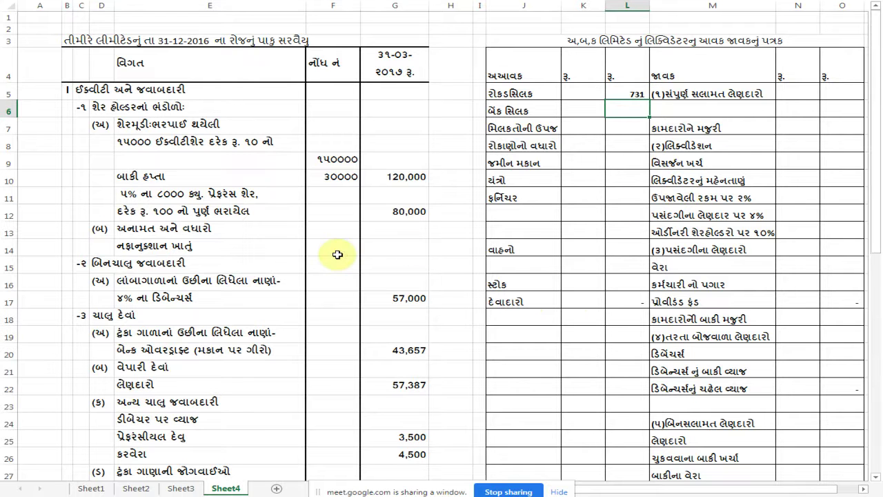
Enlarge the font of the liquidation notes in cells J42:J55 by one size.
scroll(346, 254, down, 6)
scroll(348, 258, down, 2)
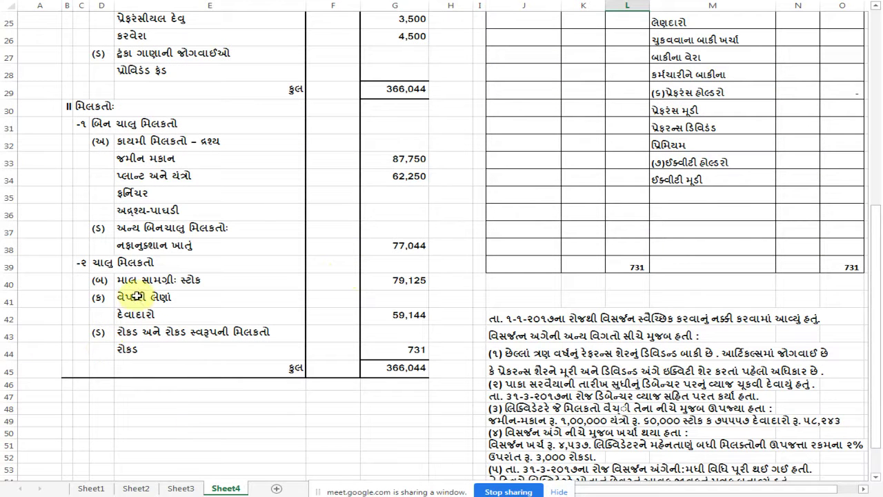
scroll(359, 276, down, 1)
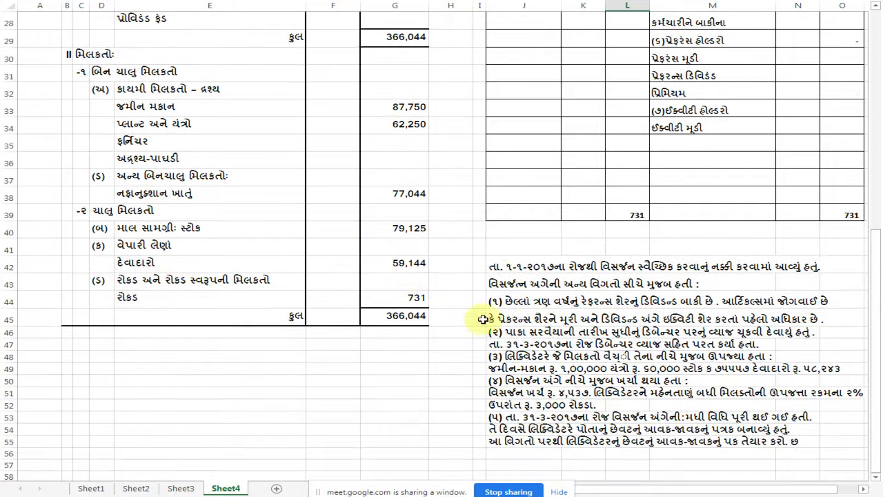
drag(511, 267, 515, 445)
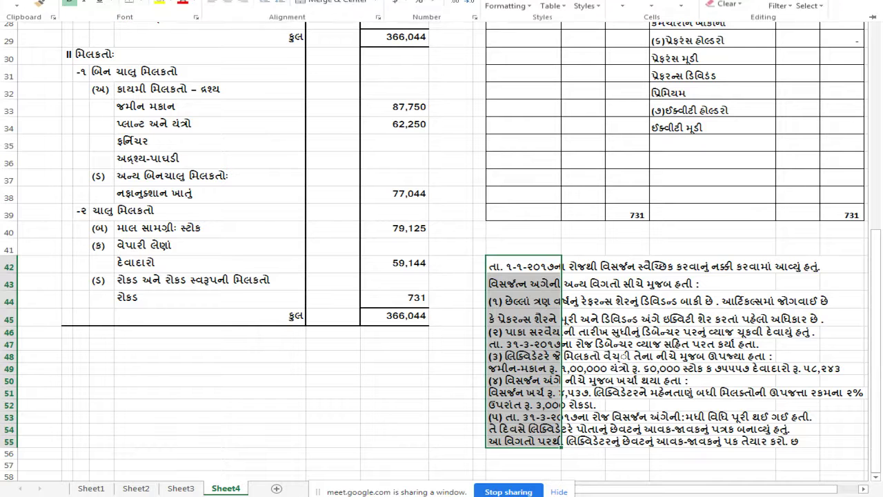
key(ctrl+shift+period)
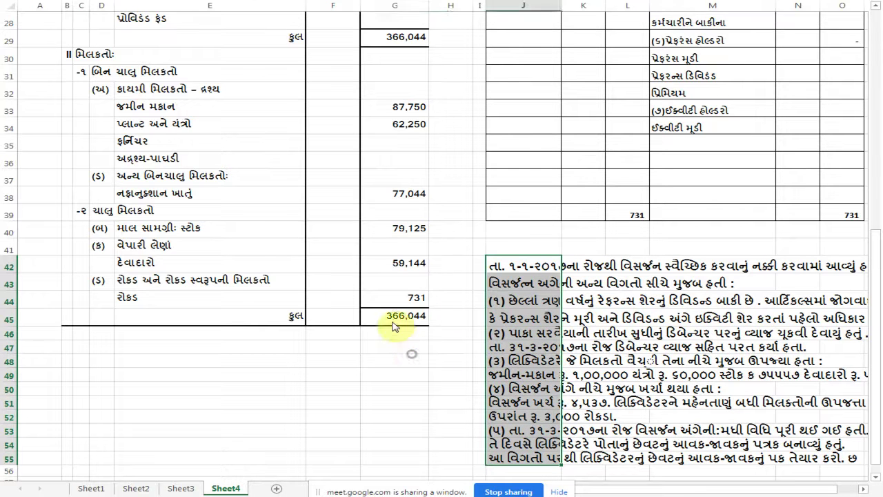
click(387, 264)
click(517, 264)
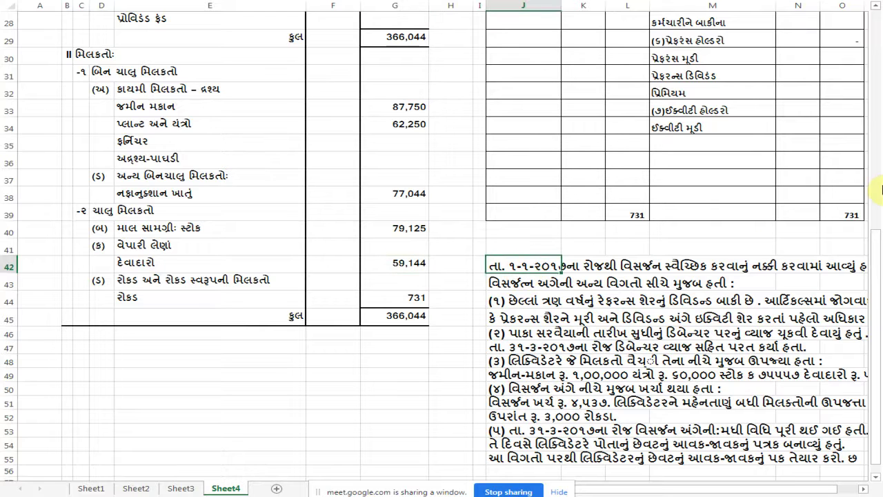
Read the opening lines of the liquidation notes from J42 to the first note in J44.
key(Right)
key(Right)
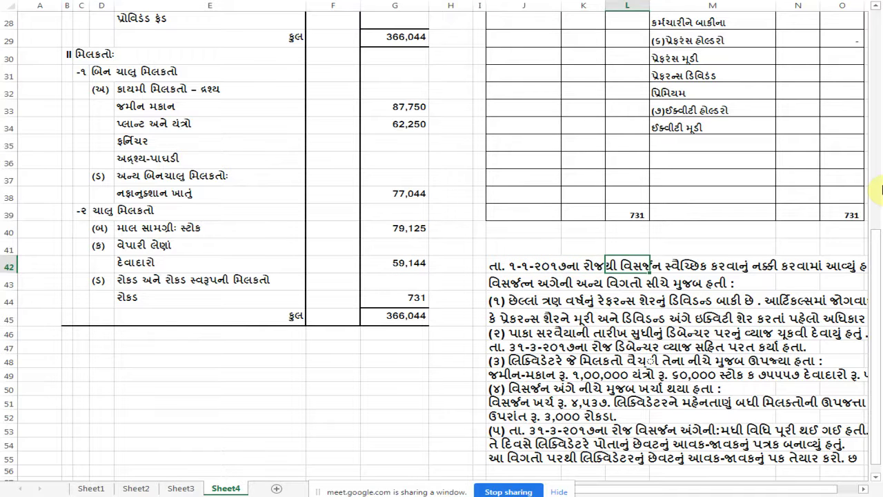
key(Right)
key(Right)
key(Left)
key(Left)
key(Left)
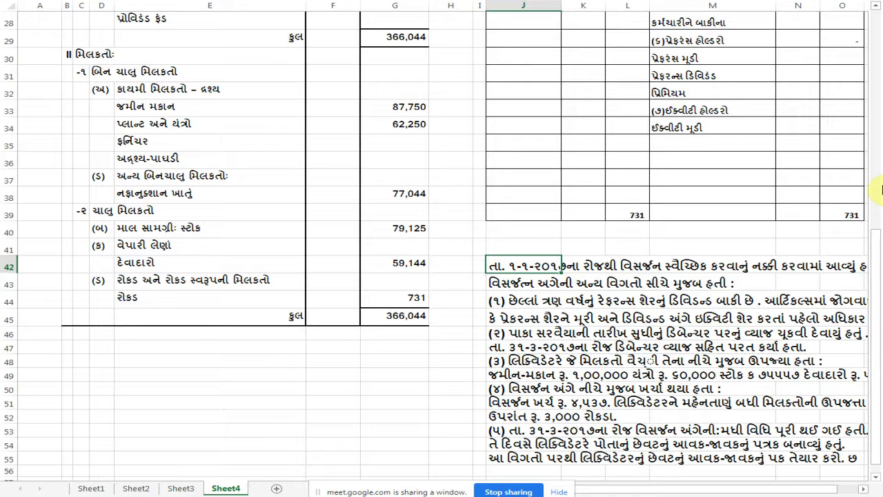
key(Down)
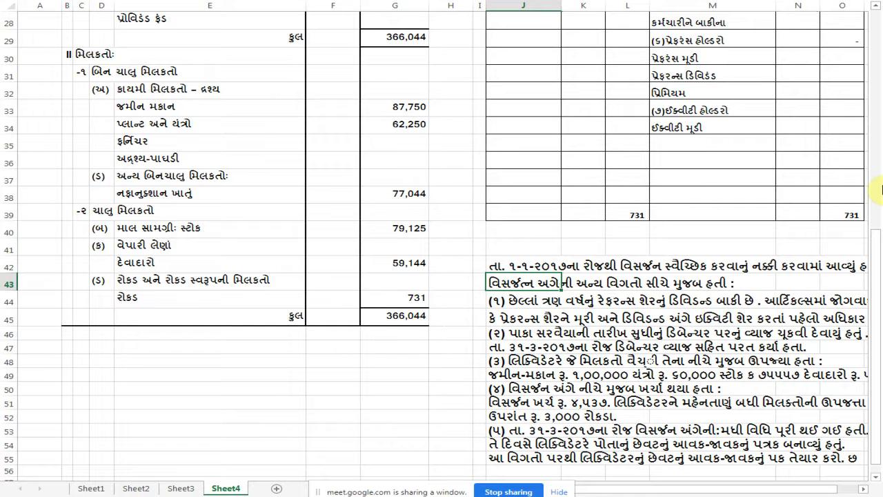
key(Down)
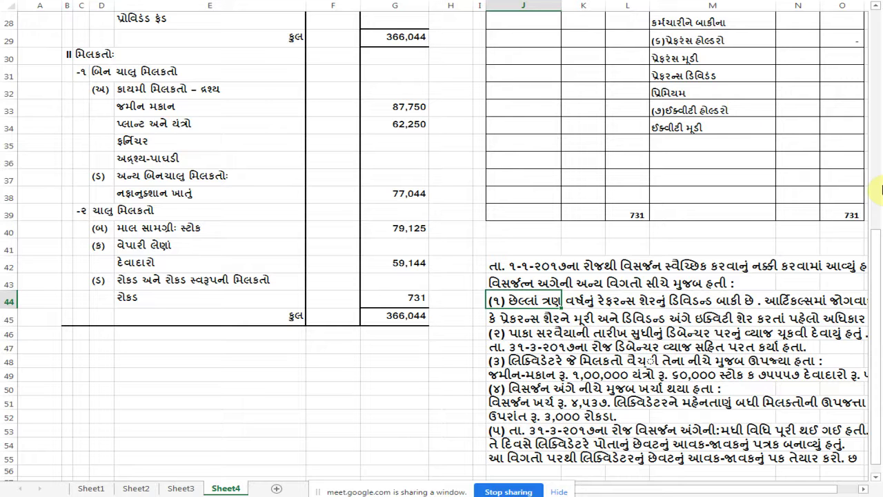
Narrow column H to bring more of the notes into view, and read notes 2 and 3 in J46:J48.
drag(473, 5, 457, 8)
click(499, 338)
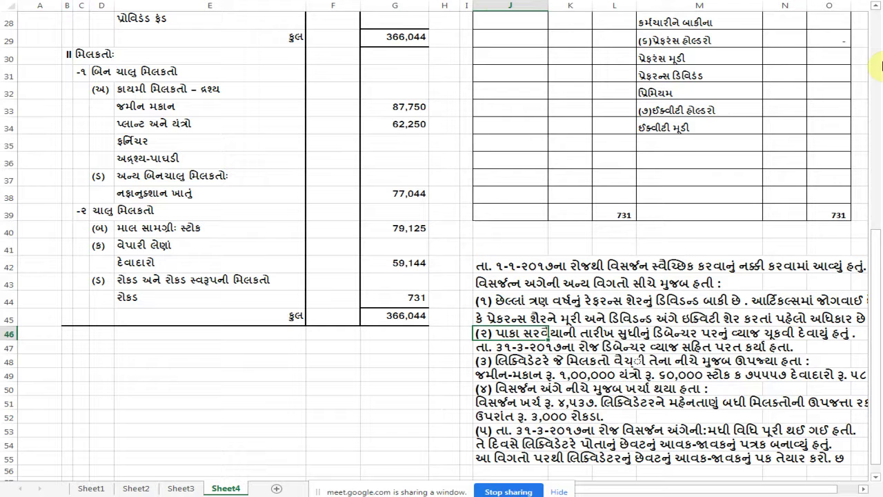
key(Down)
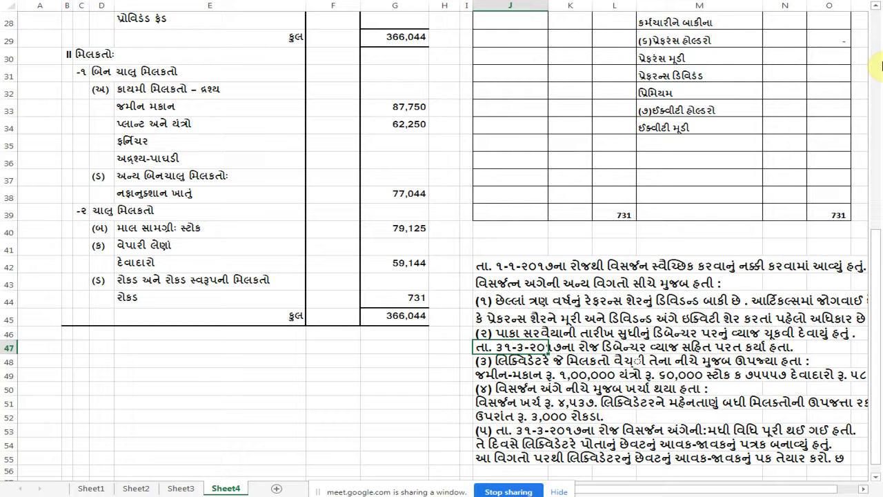
key(Down)
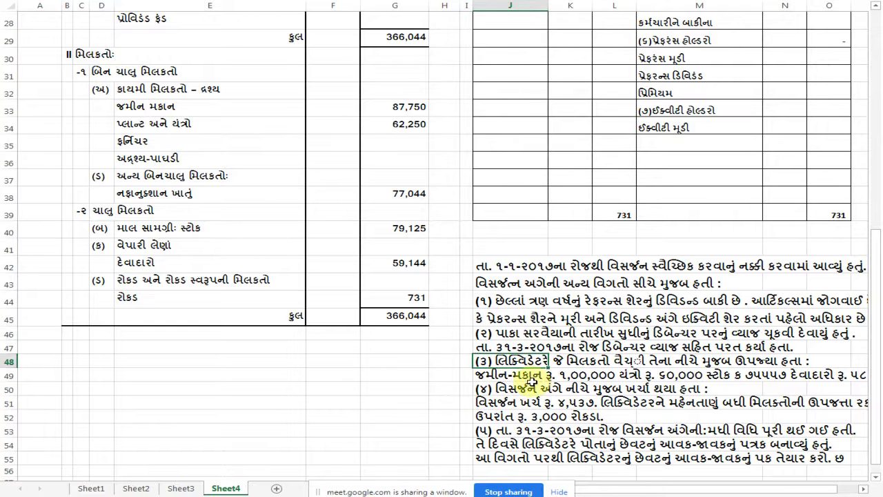
Enter 100000 as the amount realised from land and building in cell K9.
scroll(559, 292, up, 8)
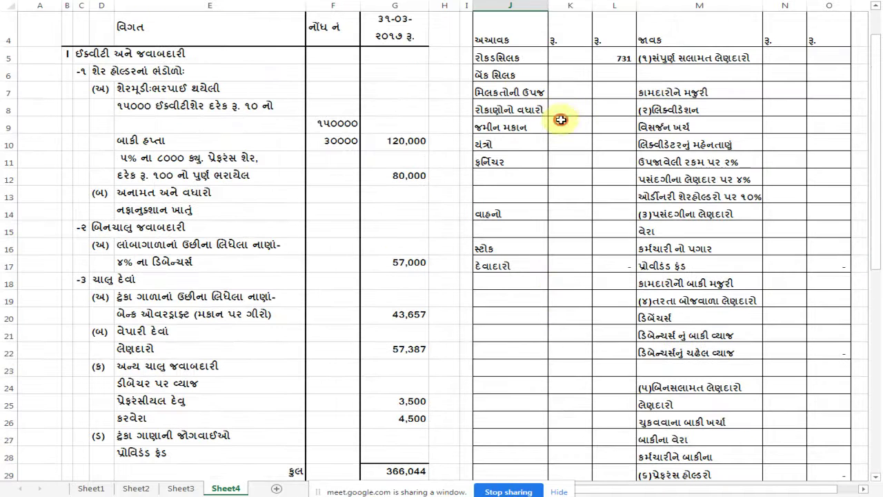
click(566, 126)
text(100,00)
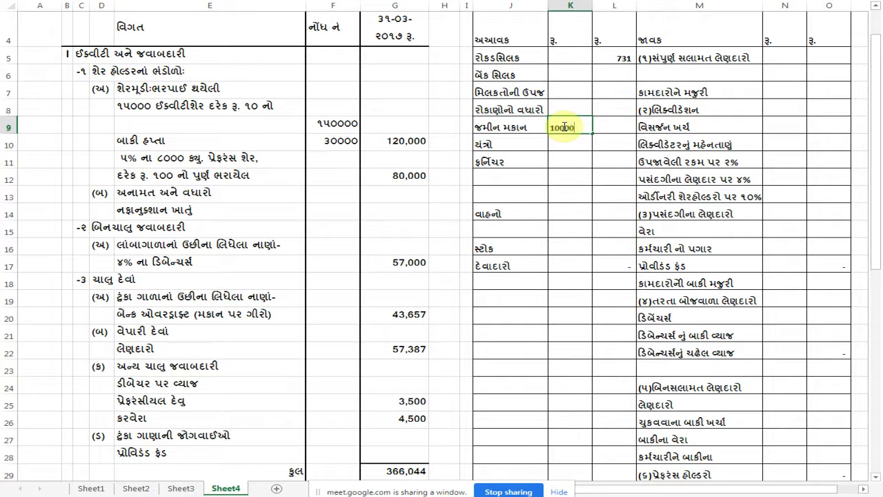
text(0)
key(Return)
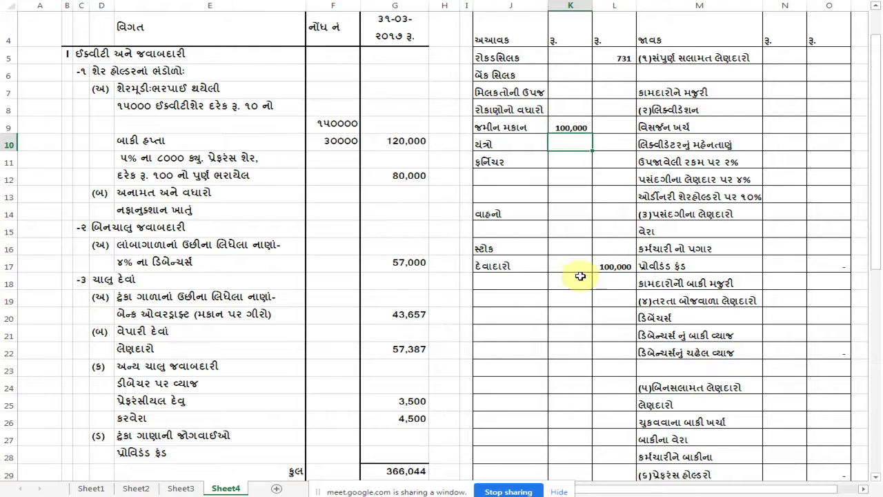
Check the realised machinery value in the notes and enter 60000 in cell K10.
scroll(572, 270, down, 2)
scroll(574, 274, down, 5)
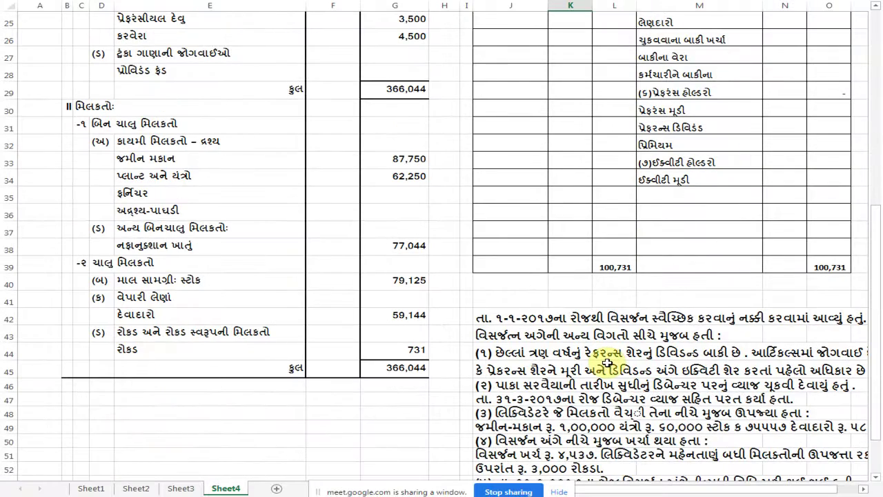
scroll(607, 362, up, 7)
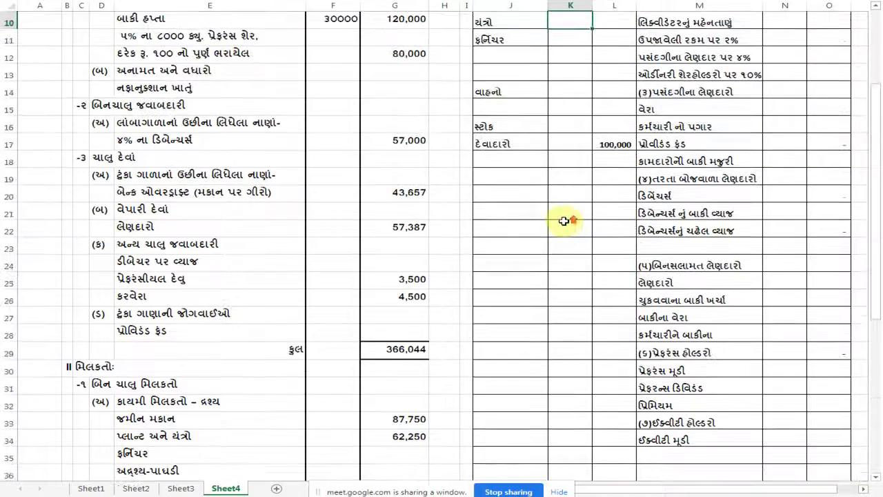
text(60000)
key(Return)
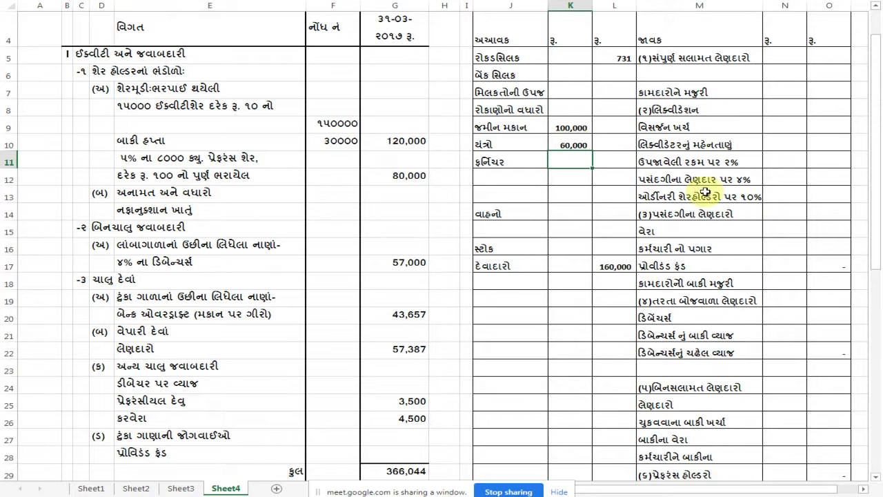
Enter 75557 as the amount realised from stock in cell K16.
click(576, 247)
text(75)
click(577, 247)
text(7)
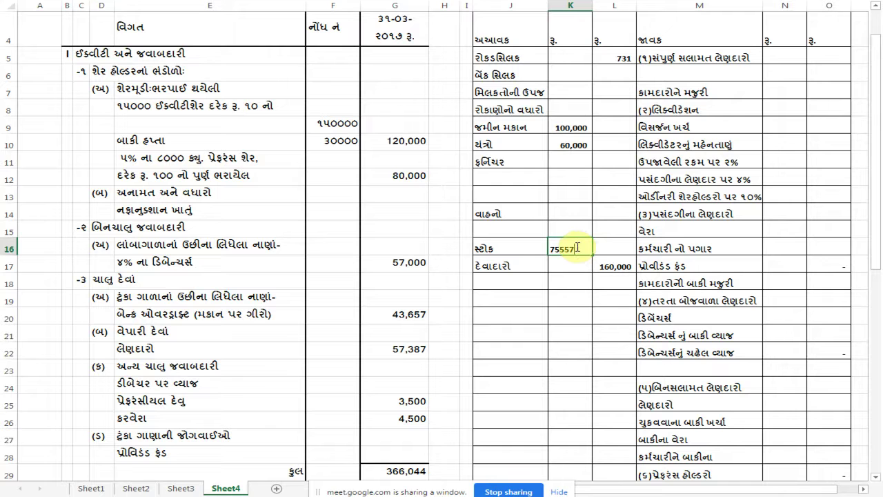
text(5,557)
key(Return)
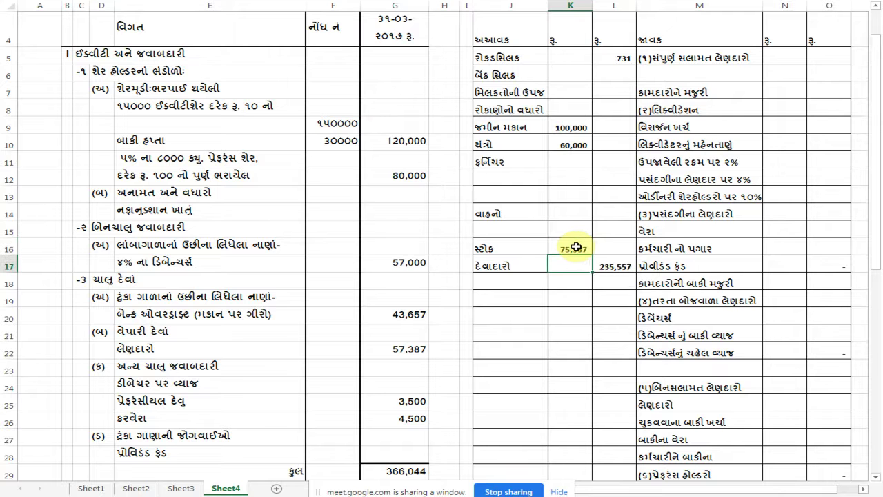
Look up the debtors' realisation in the notes and enter 58243 in cell K17.
scroll(559, 276, down, 9)
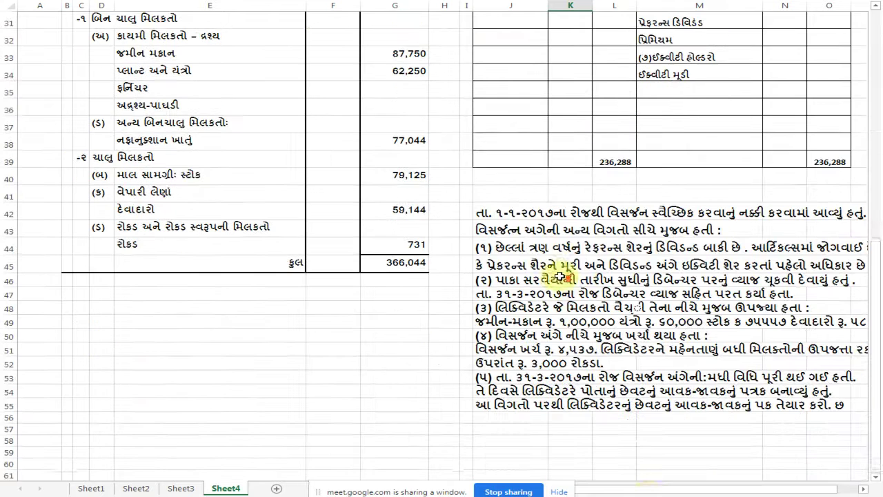
mouse_move(650, 492)
mouse_down()
mouse_move(669, 492)
mouse_move(652, 492)
mouse_up()
scroll(639, 398, up, 2)
scroll(639, 398, up, 5)
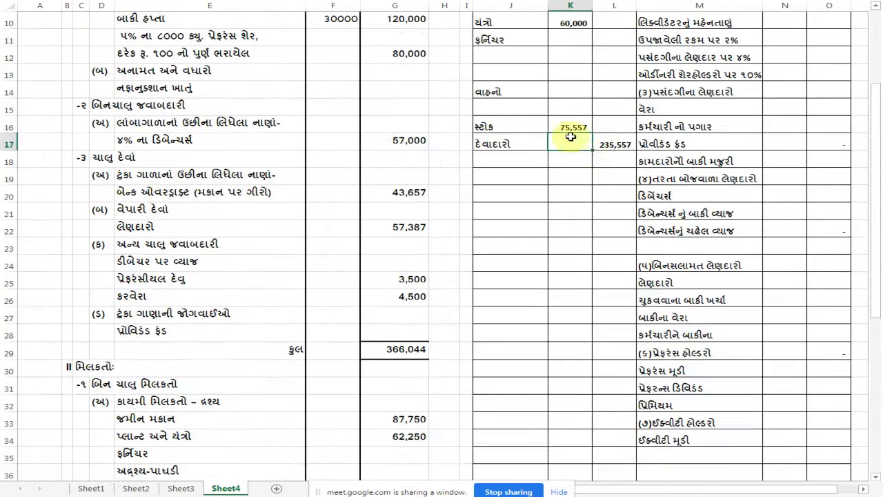
text(58)
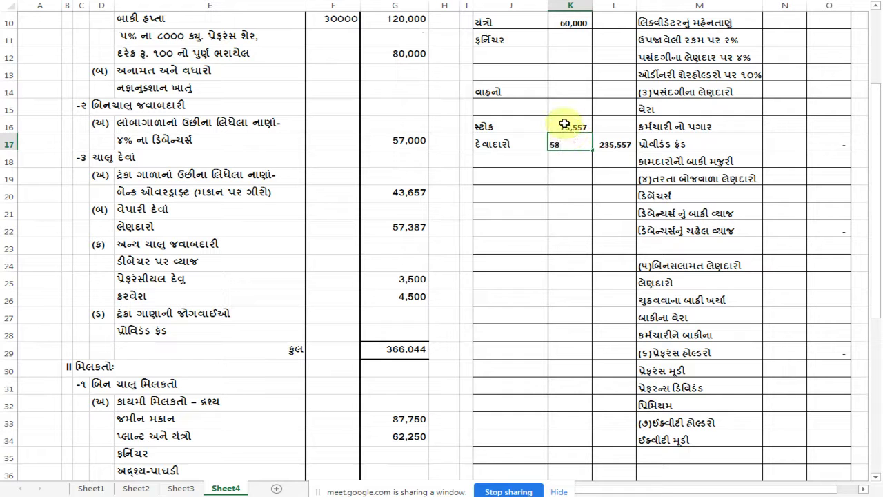
text(243)
click(571, 172)
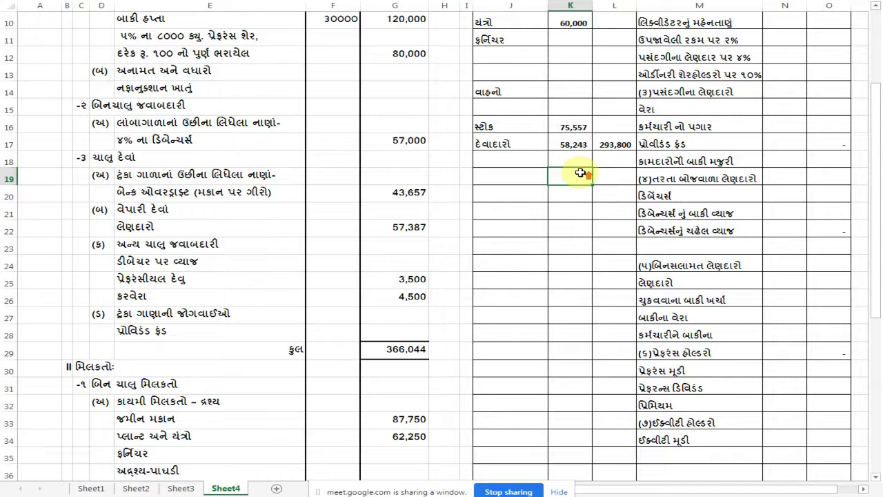
Check note 4 for the liquidation expenses and enter 4537 on their payments row in cell N9.
scroll(576, 172, up, 2)
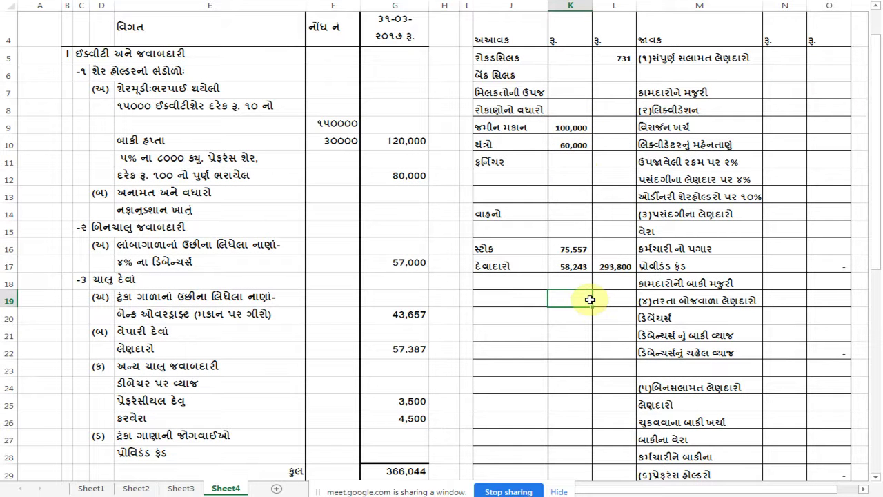
scroll(590, 299, down, 9)
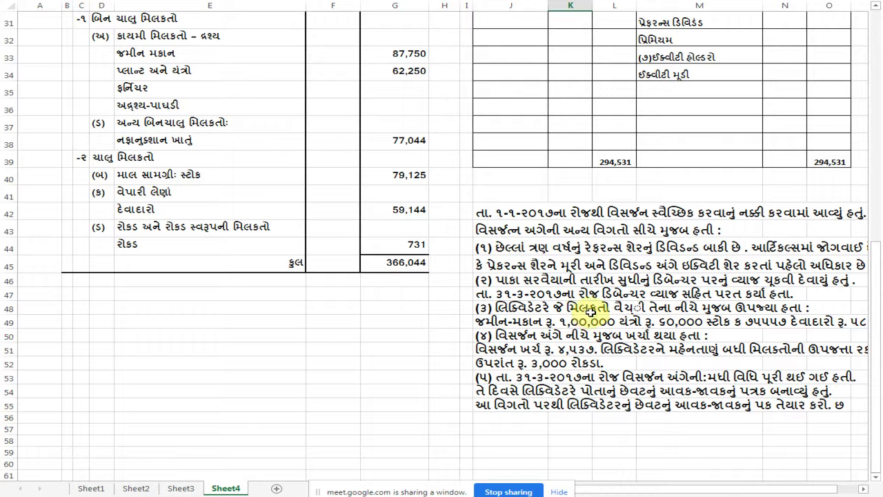
click(571, 351)
scroll(701, 350, up, 9)
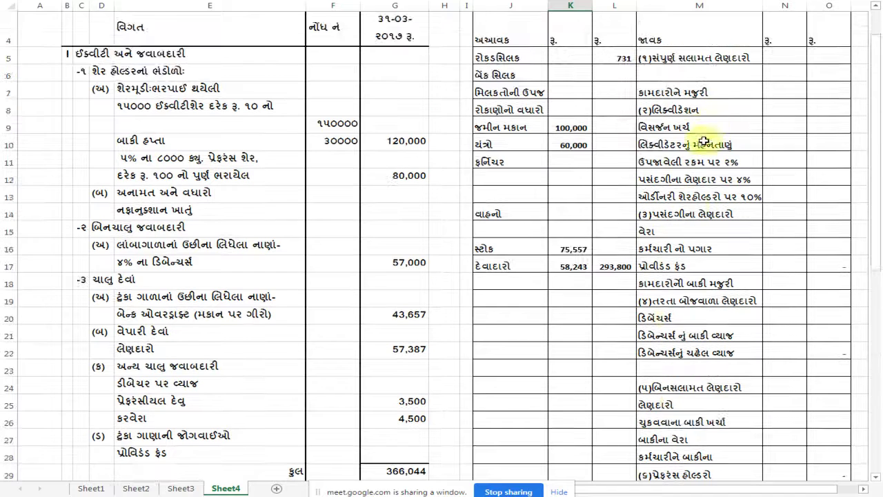
click(773, 126)
text(4537)
key(Return)
Check the liquidator's remuneration terms in note 4 and enter 5876 in cell N11 as the 2% on realised assets.
scroll(675, 138, down, 3)
scroll(585, 238, down, 4)
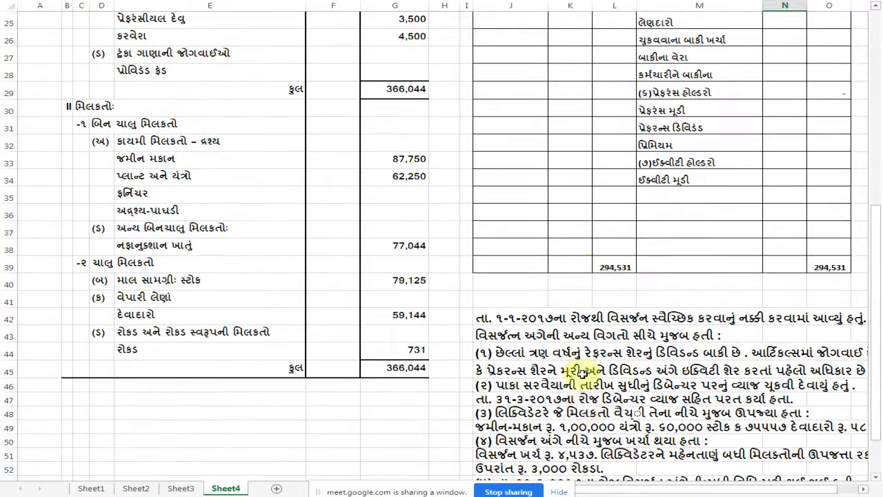
scroll(641, 424, down, 1)
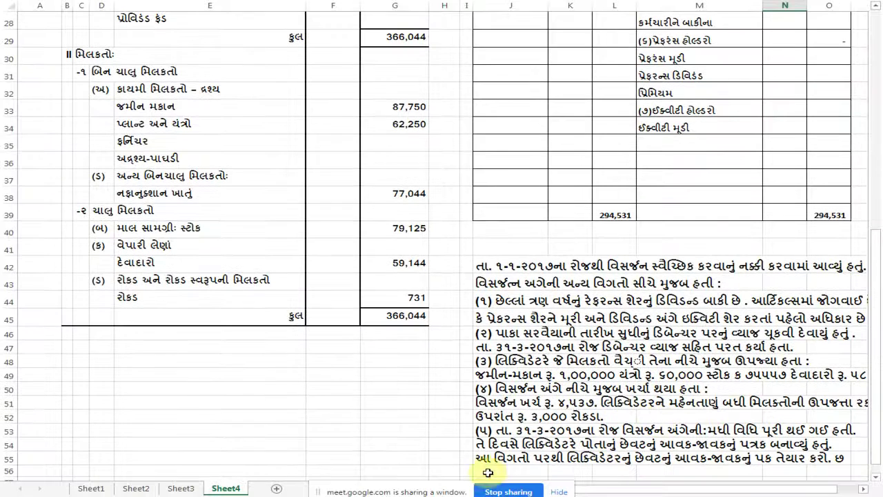
click(639, 403)
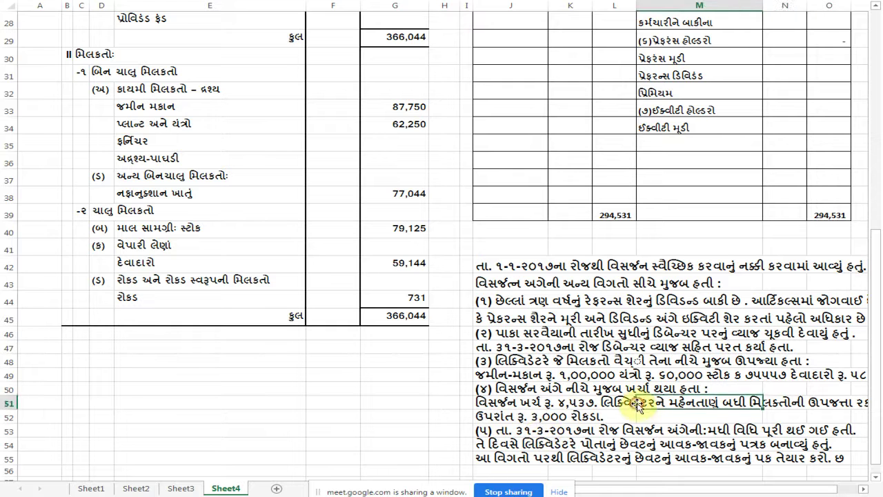
mouse_move(655, 490)
mouse_down()
mouse_move(720, 492)
mouse_move(648, 490)
mouse_up()
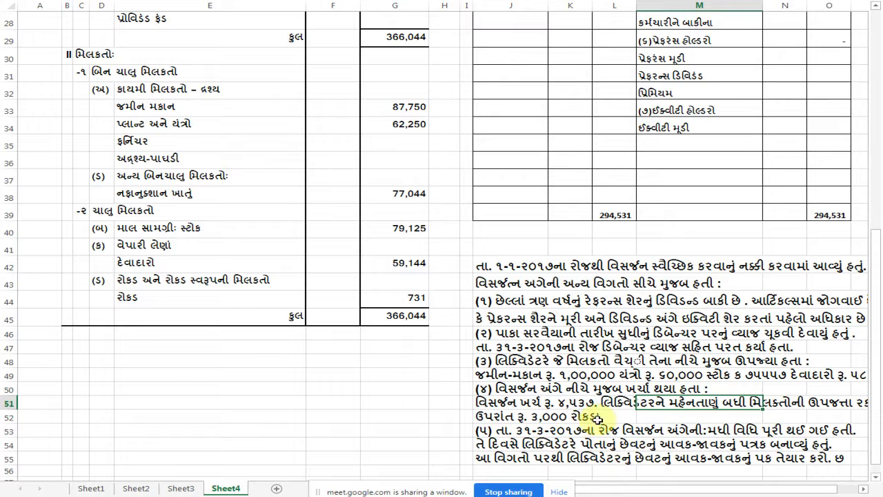
scroll(612, 417, up, 2)
scroll(613, 417, up, 4)
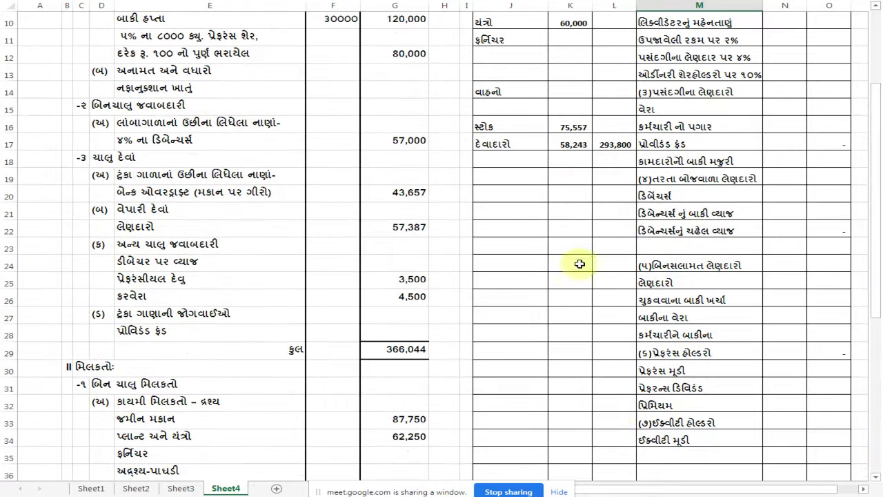
click(613, 146)
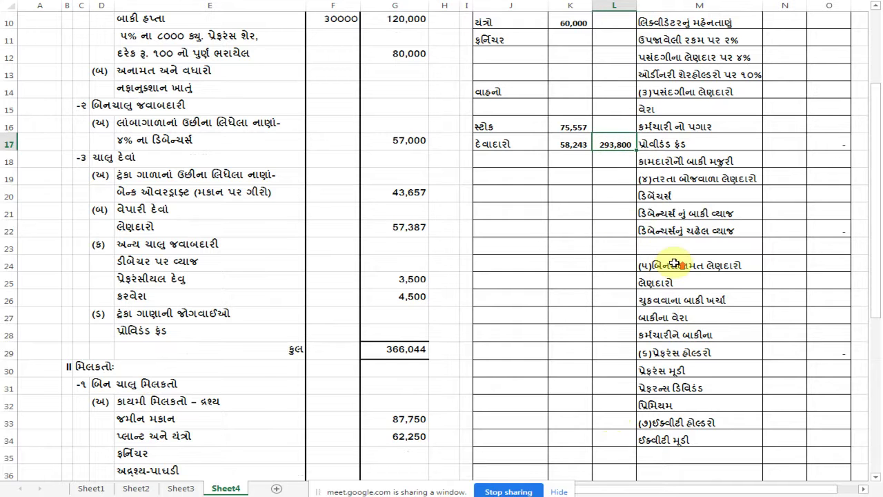
scroll(669, 267, up, 2)
click(766, 160)
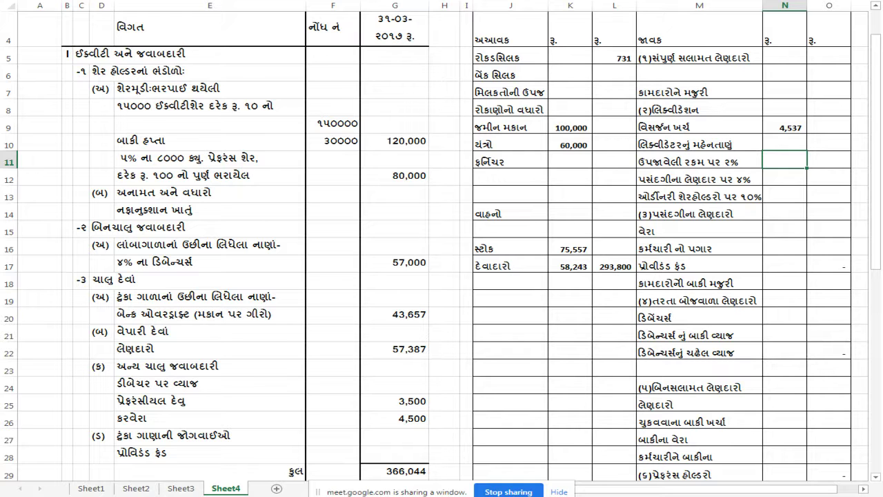
text(5876)
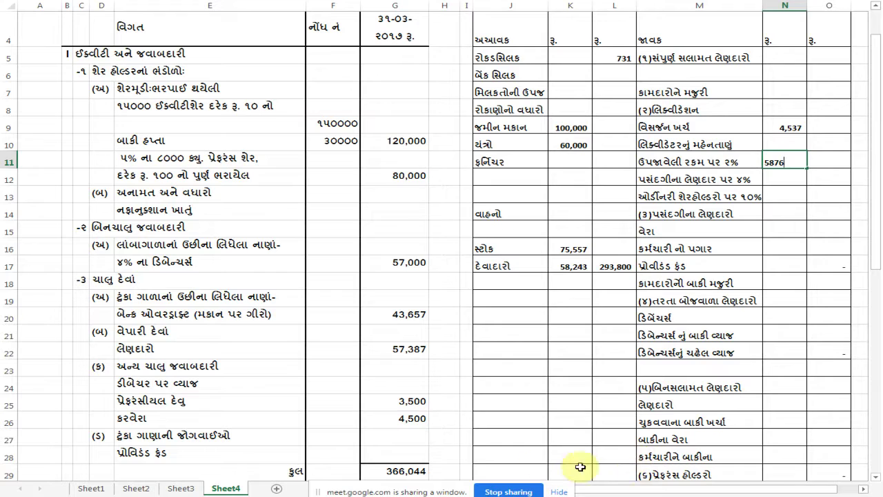
click(543, 363)
Recheck the notes, clear the percentage labels in cells M12:M13 and label M12 as "રોકડા".
scroll(543, 363, down, 8)
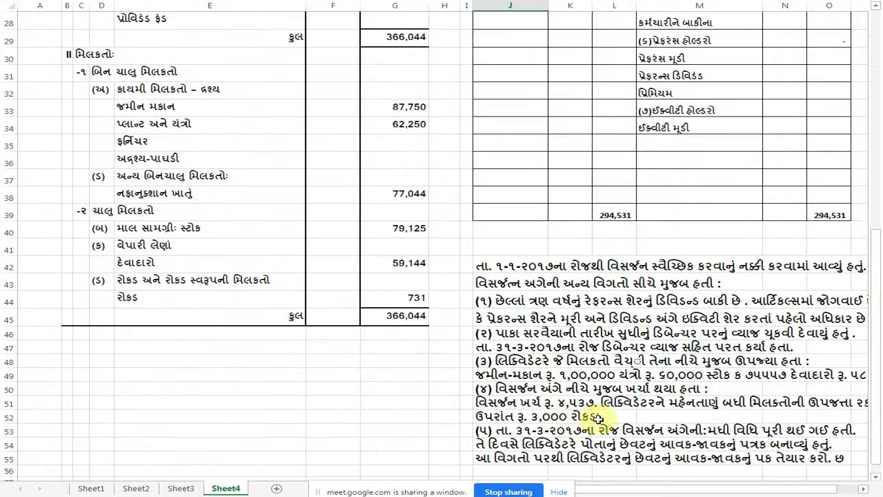
scroll(606, 418, up, 8)
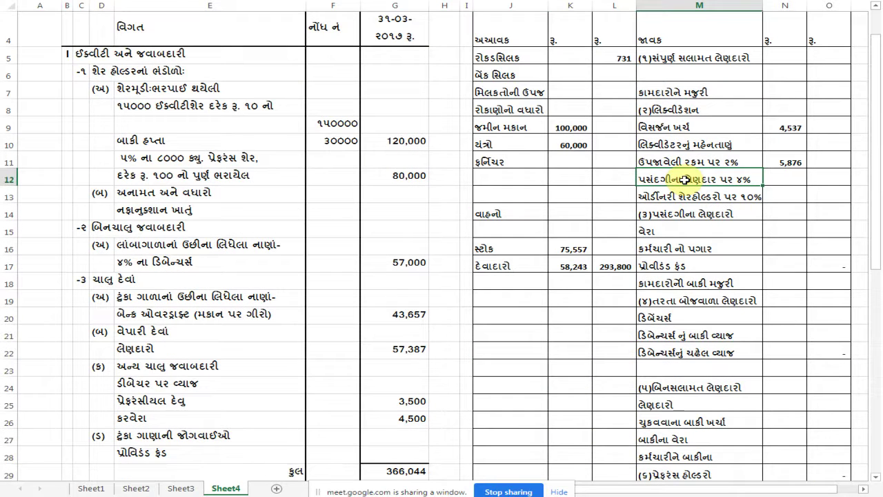
key(shift+Down)
key(Delete)
text(ર)
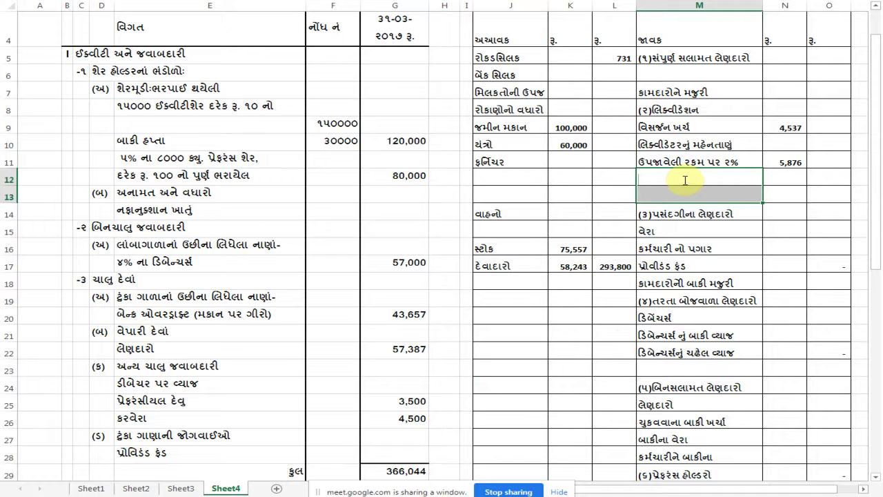
text(ર)
key(BackSpace)
key(BackSpace)
key(BackSpace)
text(રોકડા)
key(Return)
Look up the liquidator's additional cash remuneration in the notes and enter 3000 in cell N12.
click(779, 182)
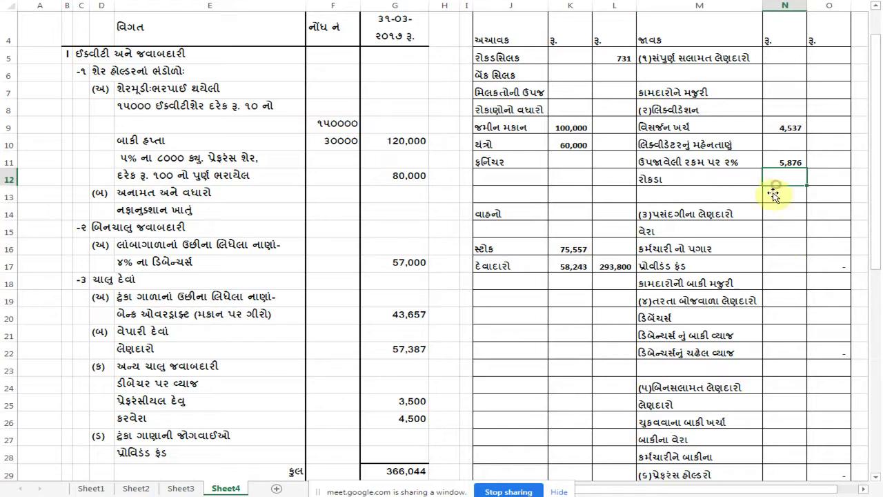
scroll(780, 246, down, 3)
scroll(731, 287, down, 4)
scroll(730, 292, down, 1)
scroll(729, 292, up, 4)
scroll(728, 292, up, 3)
click(794, 110)
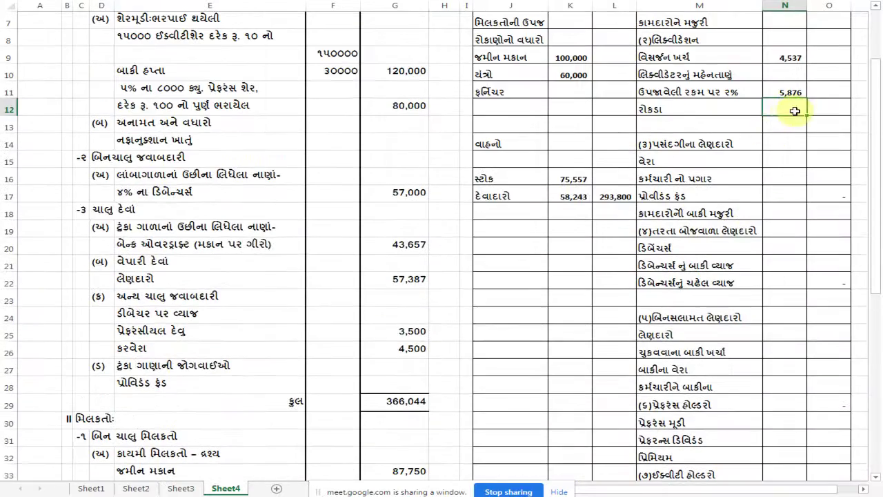
text(3000)
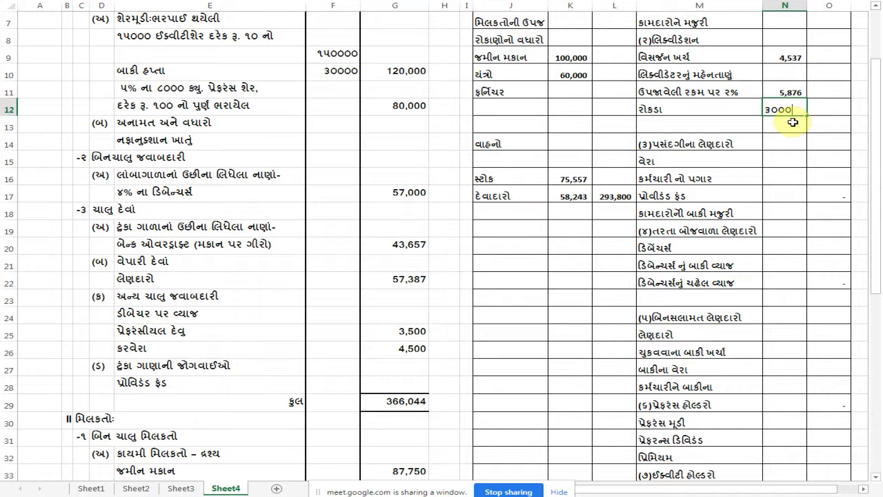
Check the debenture repayment note and bring the 4% debentures from the balance sheet into cell N20 with =g17.
scroll(663, 283, down, 6)
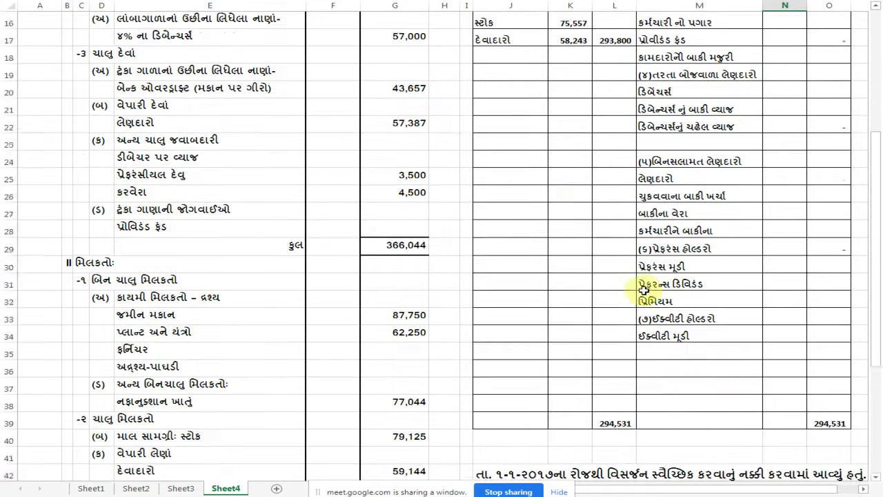
scroll(610, 381, down, 2)
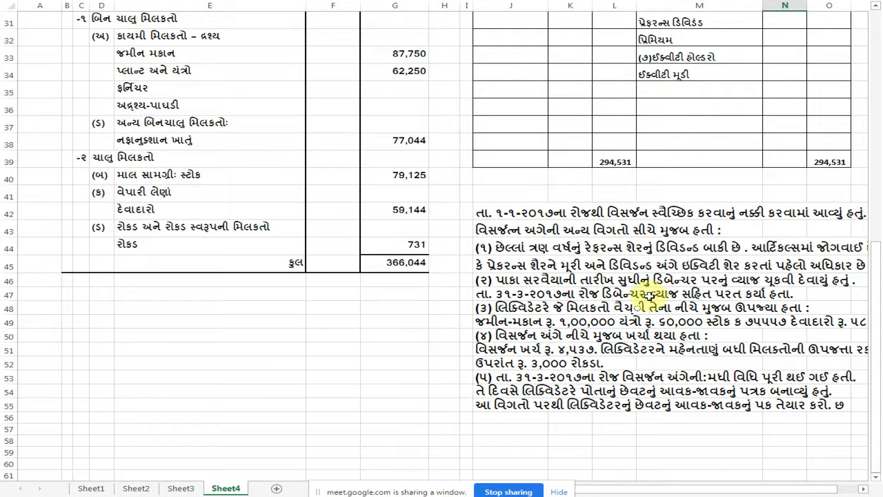
scroll(647, 294, up, 3)
scroll(647, 294, up, 6)
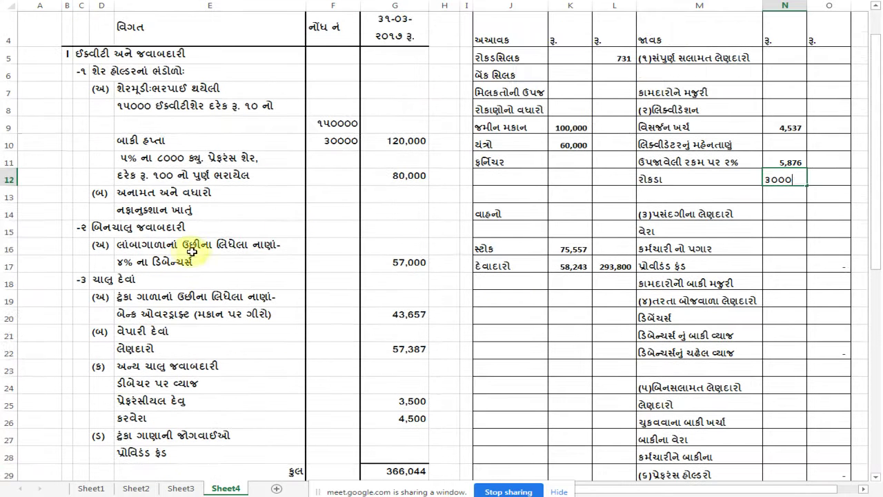
click(188, 250)
click(187, 261)
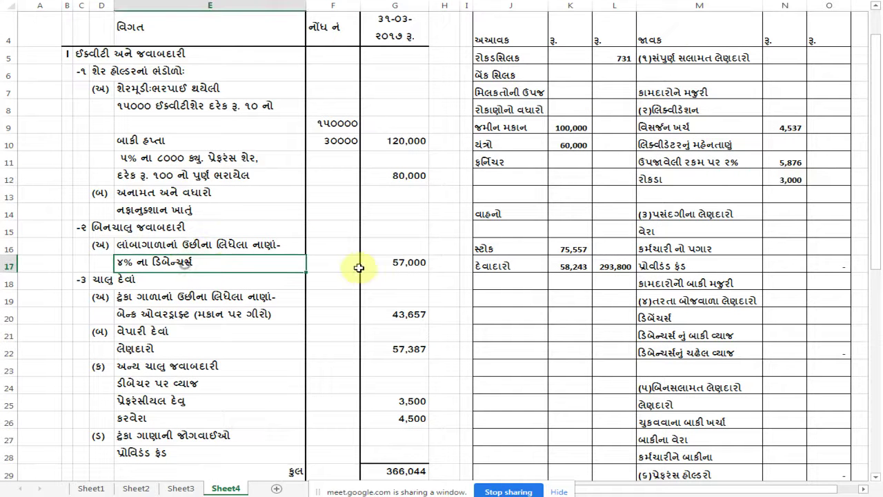
click(405, 263)
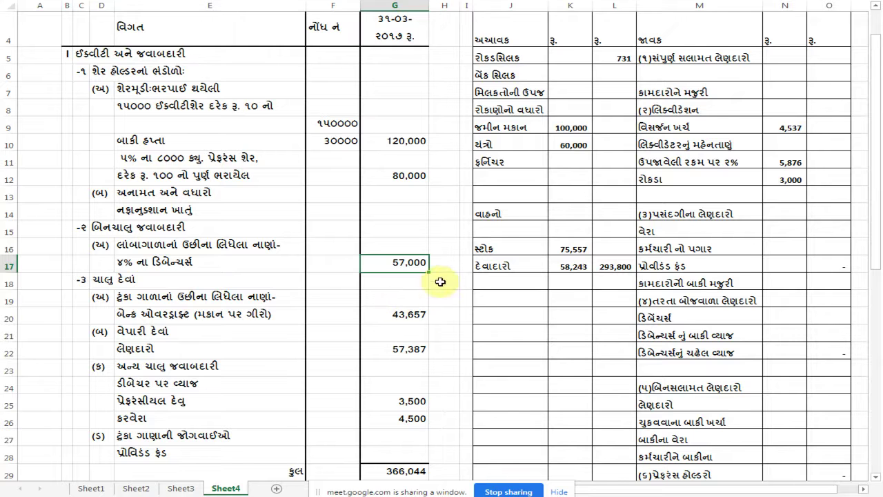
scroll(405, 261, down, 1)
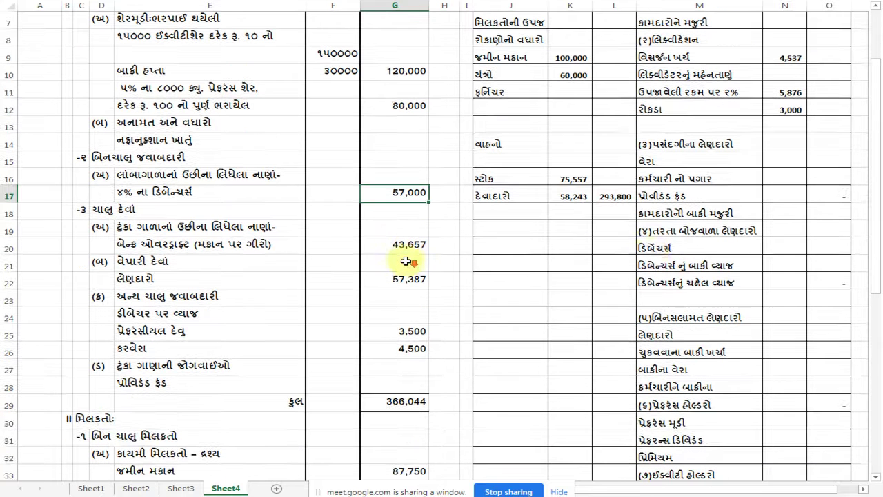
click(815, 250)
click(766, 248)
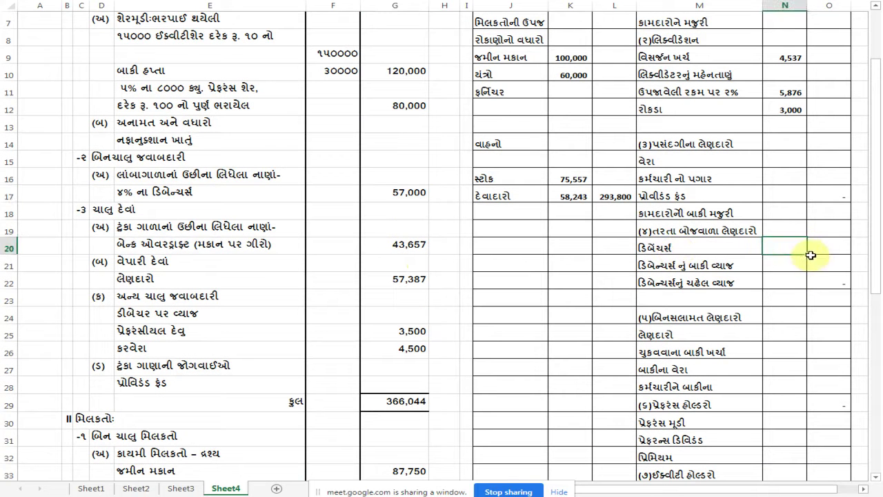
text(=g17)
key(Return)
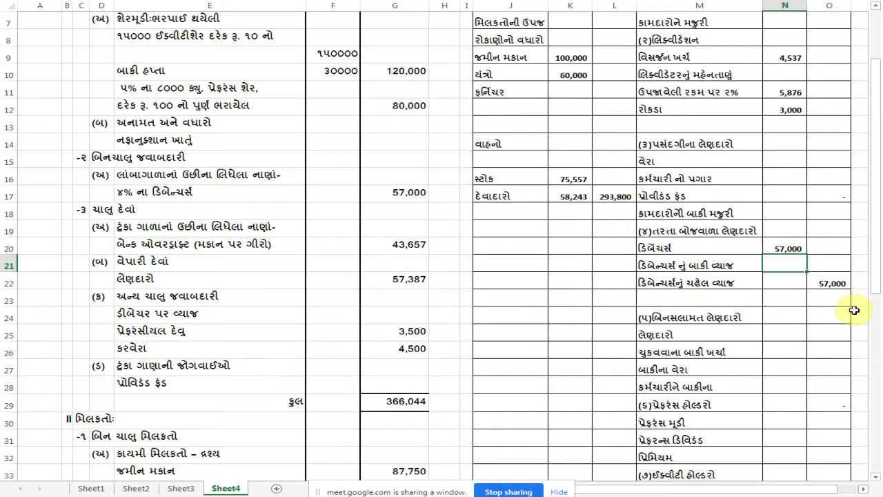
Enter a dash for outstanding debenture interest in N21 and, after checking the dates and notes, 570 for accrued interest in N22.
key(Down)
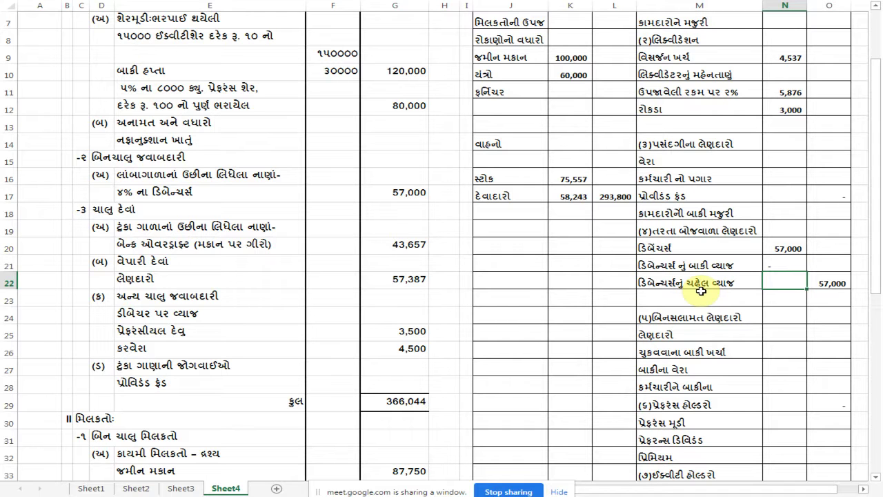
scroll(400, 252, up, 2)
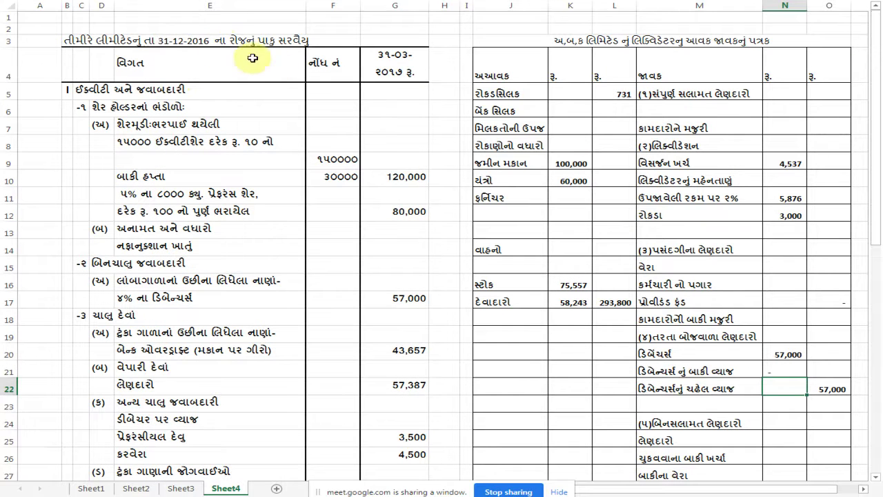
scroll(461, 109, down, 2)
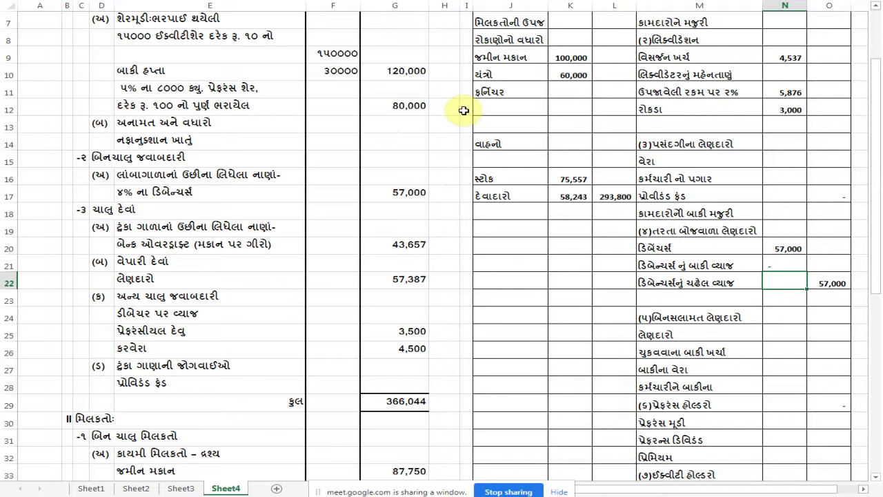
scroll(464, 110, down, 8)
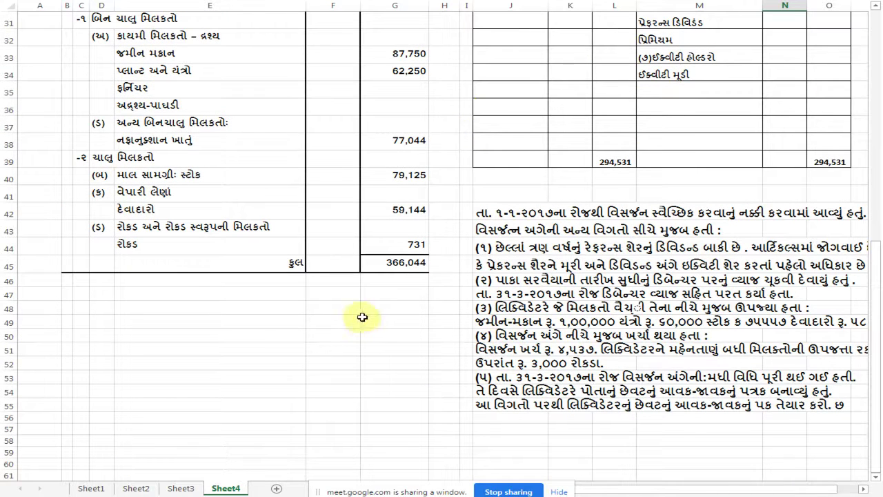
scroll(494, 321, up, 4)
scroll(290, 217, up, 2)
scroll(173, 193, up, 2)
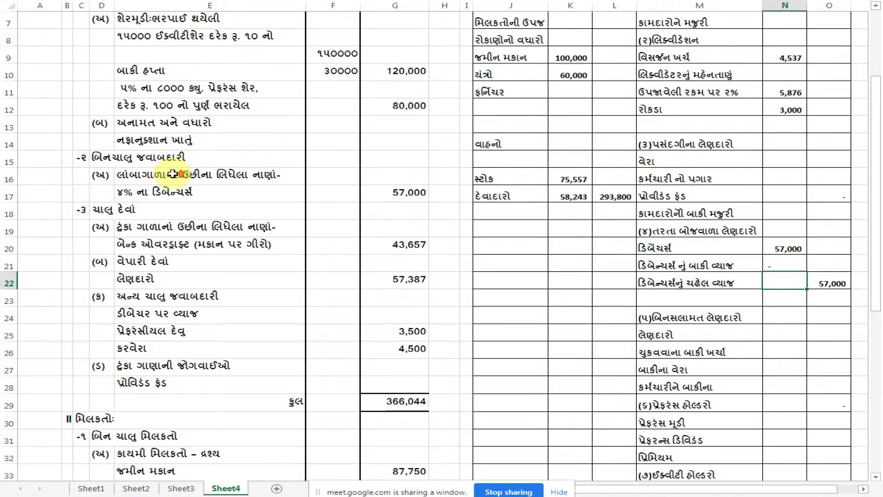
click(366, 194)
click(133, 192)
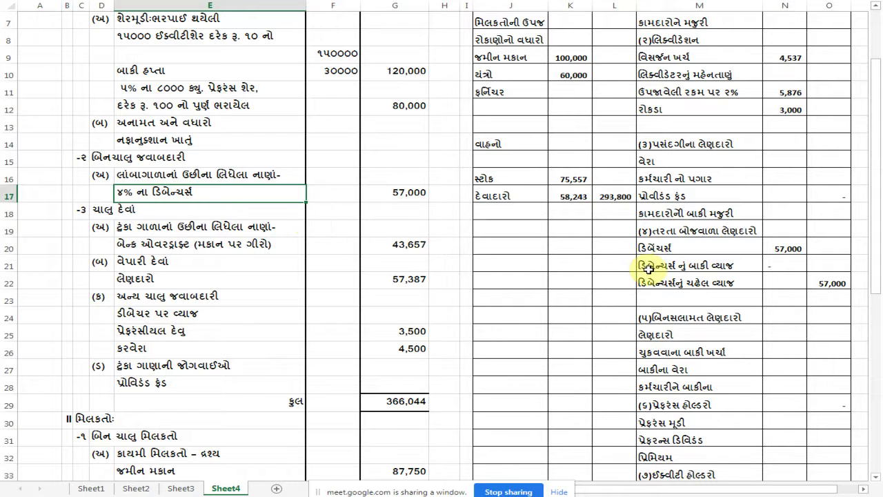
click(788, 282)
drag(788, 283, 788, 276)
text(570)
key(Return)
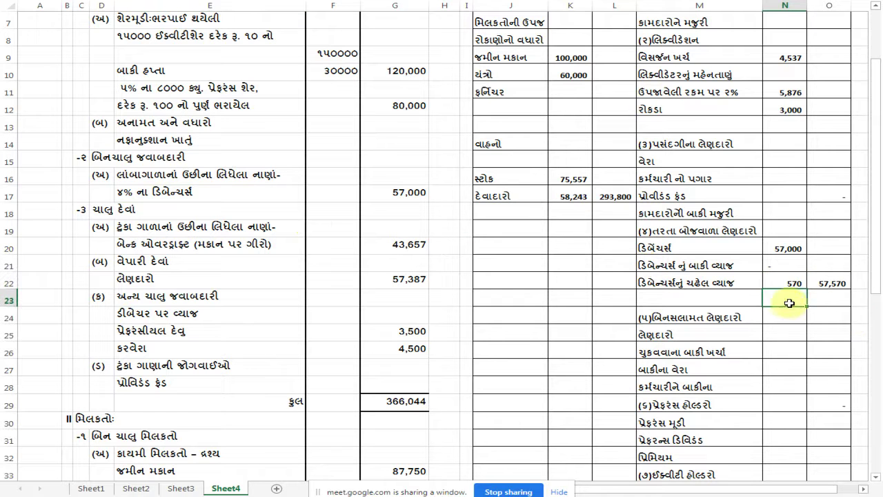
Examine the bank overdraft and creditors in the balance sheet against the land and building proceeds in the statement.
scroll(479, 291, down, 5)
scroll(479, 291, down, 2)
scroll(477, 292, up, 4)
click(121, 122)
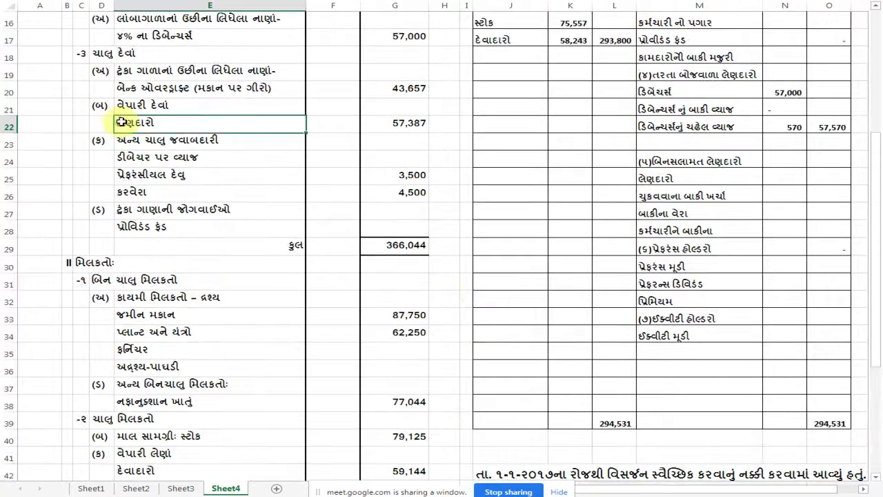
scroll(342, 131, up, 1)
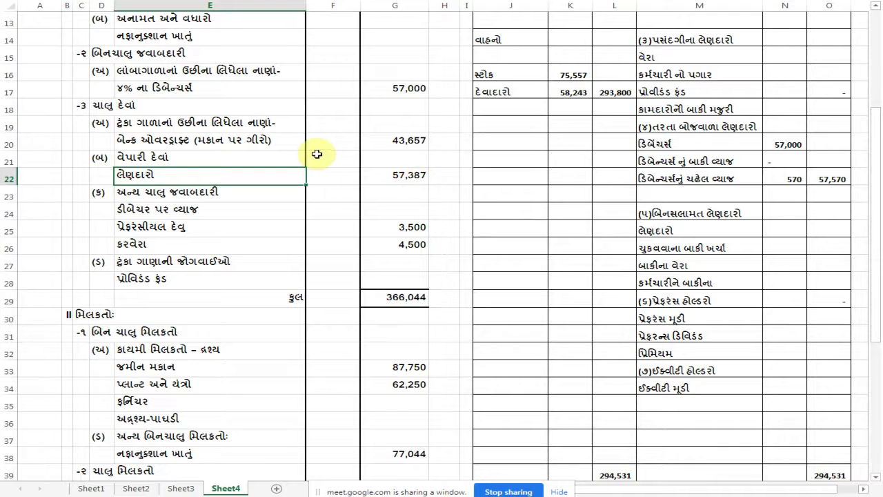
scroll(316, 155, up, 2)
click(235, 246)
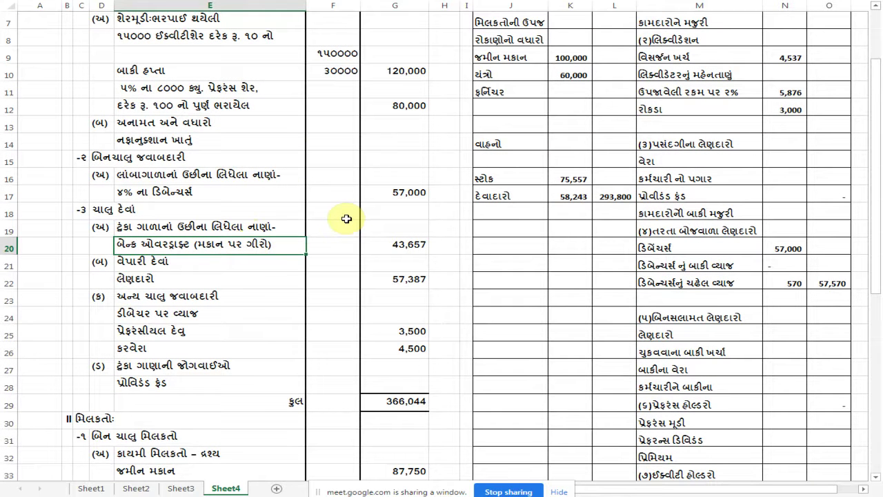
click(280, 245)
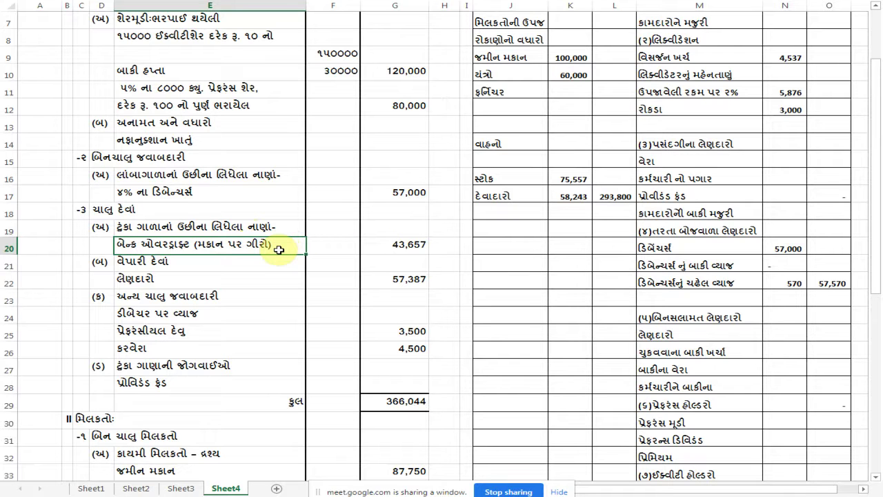
click(399, 250)
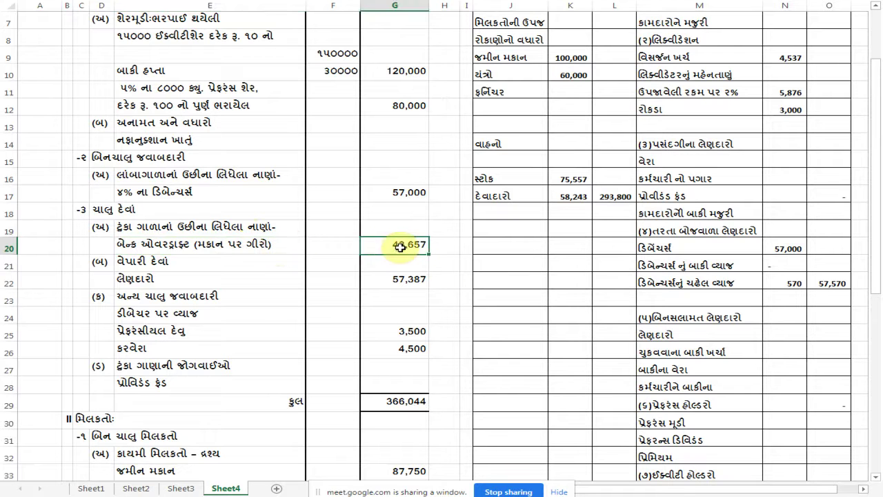
click(247, 249)
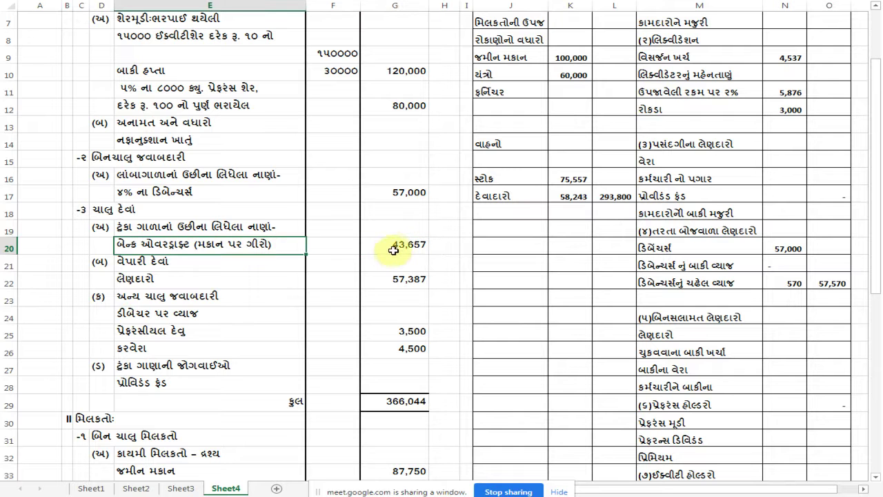
scroll(394, 246, down, 3)
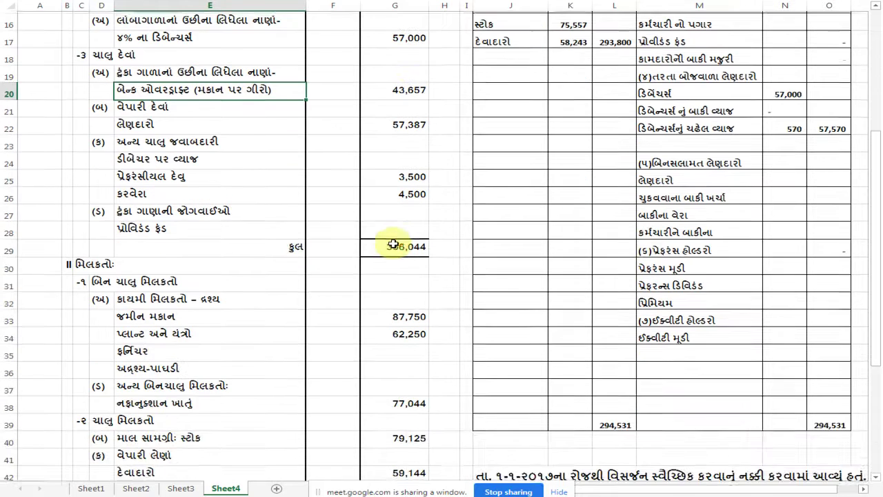
scroll(393, 244, up, 2)
scroll(393, 243, up, 1)
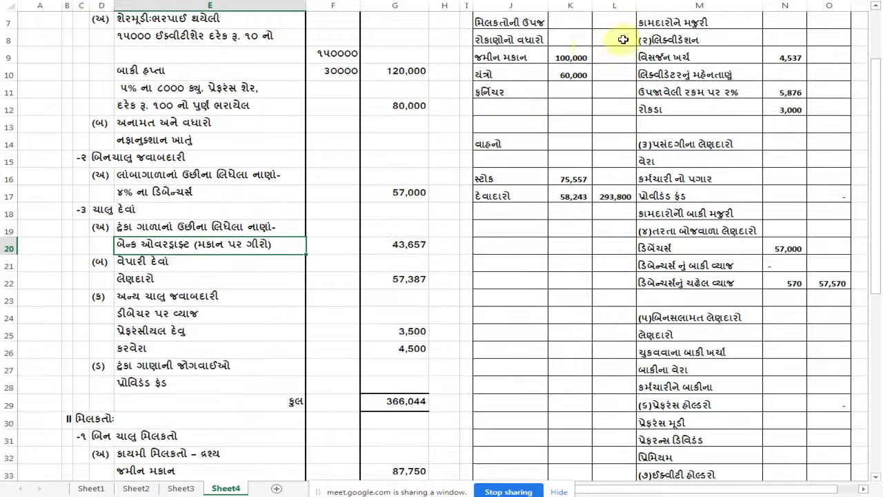
click(571, 55)
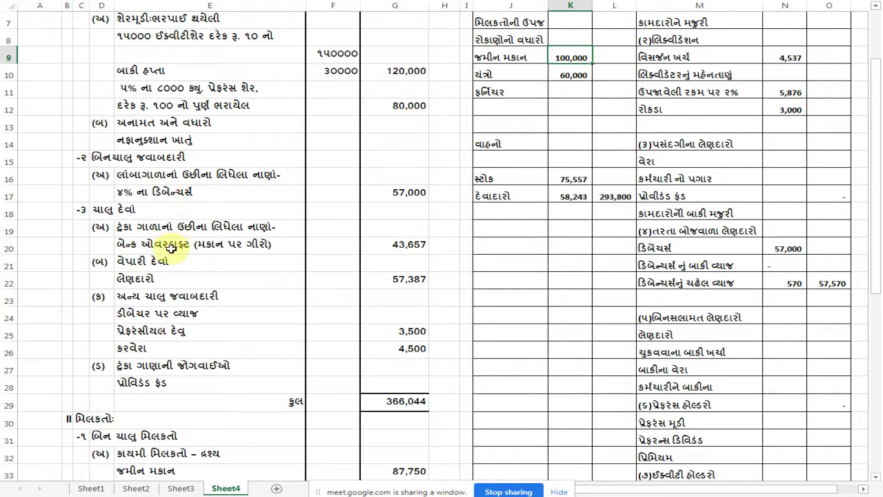
click(423, 245)
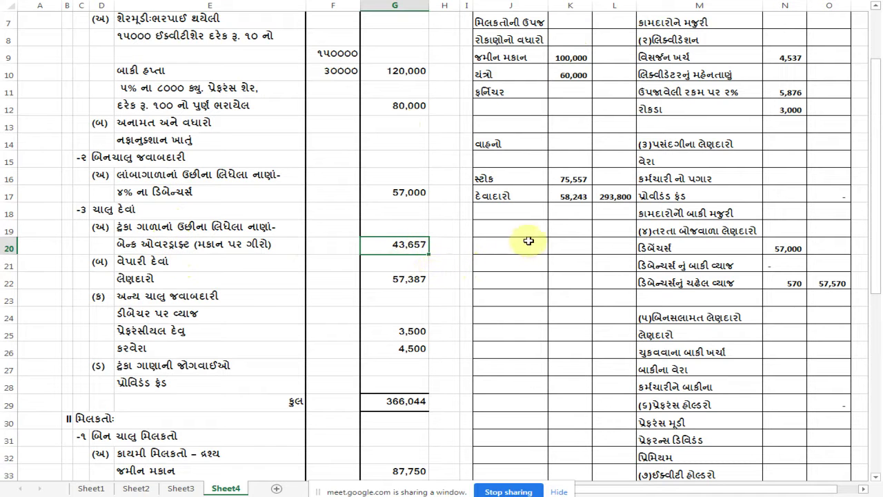
Label cell M6 under the fully secured creditors as "બેંકઓવરડ્રાફ્ટ (મકાન પર ગીરો)".
scroll(666, 213, up, 2)
click(768, 91)
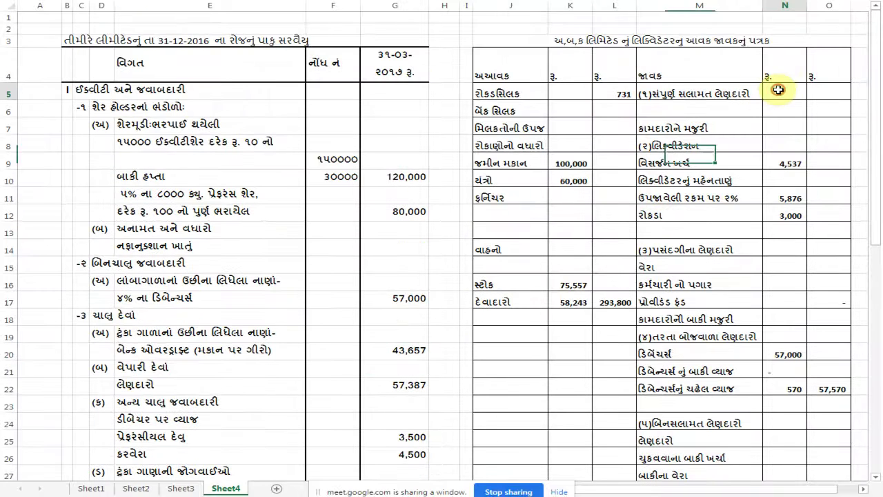
click(707, 105)
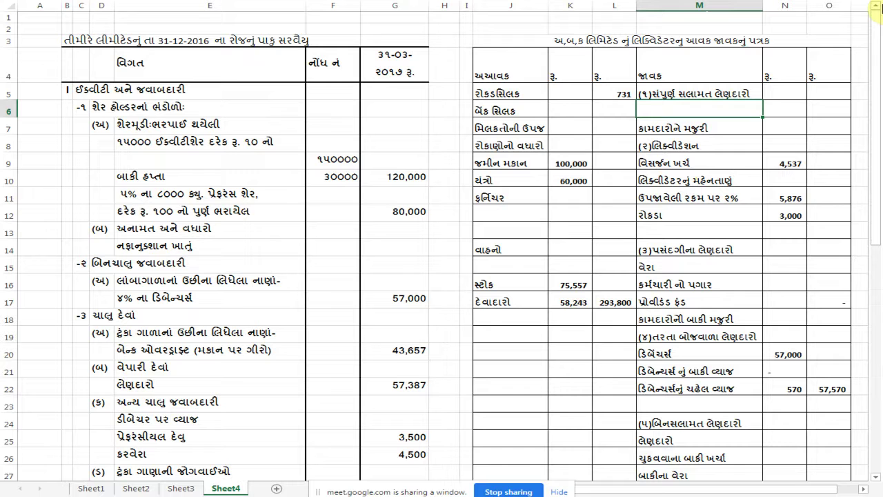
text(બેંકઓવરડ્રાફ્ટ)
text((મકાન પર ગીરો))
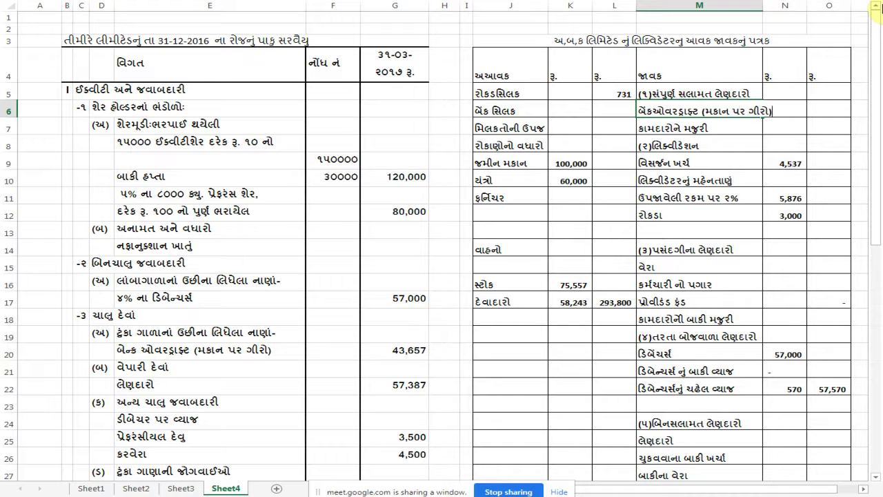
Enter 43657 in cell O6 as the payment for the bank overdraft.
key(Tab)
key(Tab)
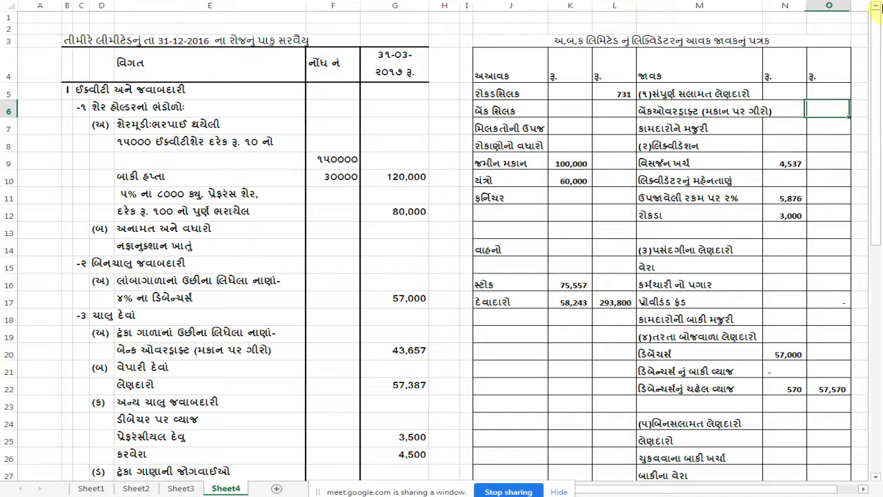
text(૫૭૩૮)
key(BackSpace)
key(BackSpace)
key(BackSpace)
key(BackSpace)
text(૪૩૬૫૭)
click(697, 128)
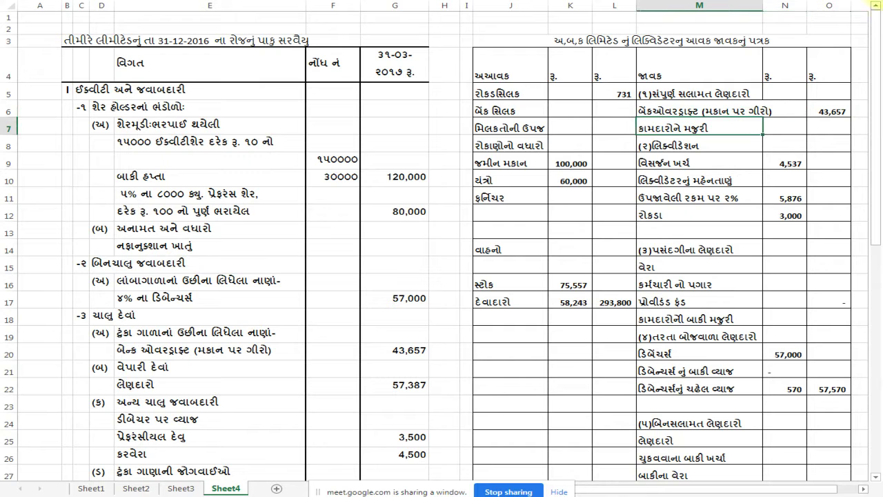
Look up the trade creditors in the balance sheet and enter 57387 in cell O25 for the unsecured creditors.
click(400, 350)
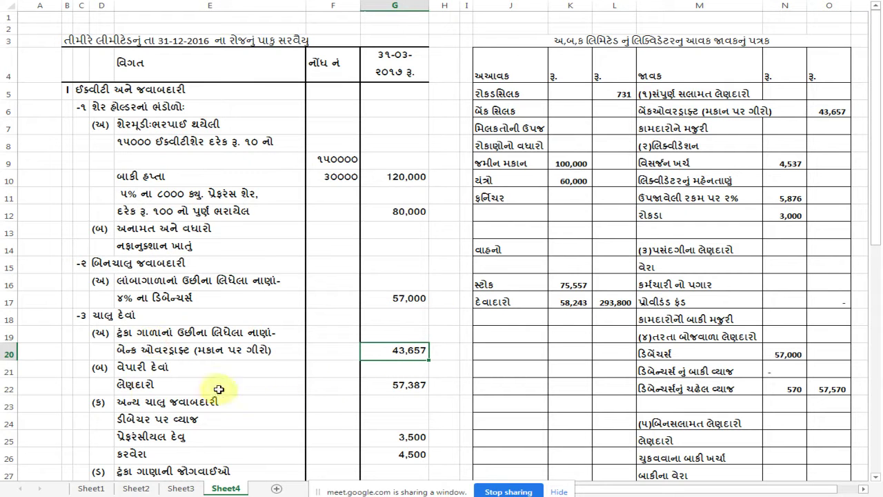
click(416, 388)
scroll(428, 376, down, 2)
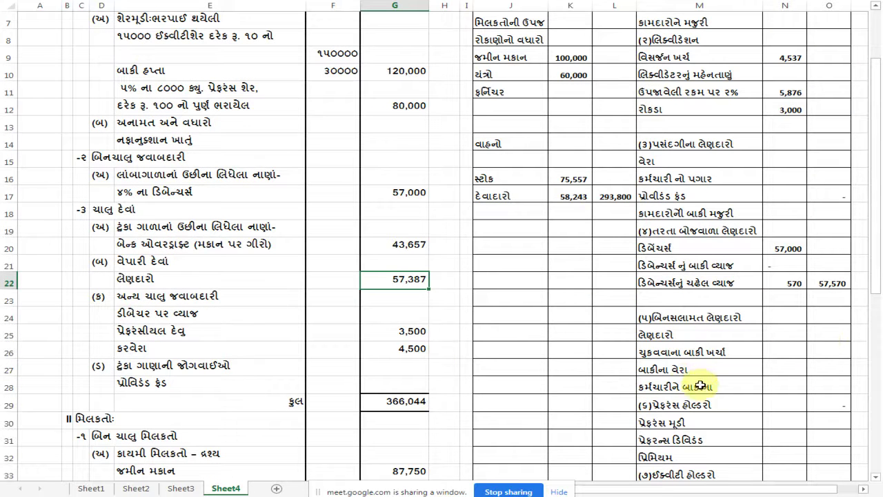
click(825, 336)
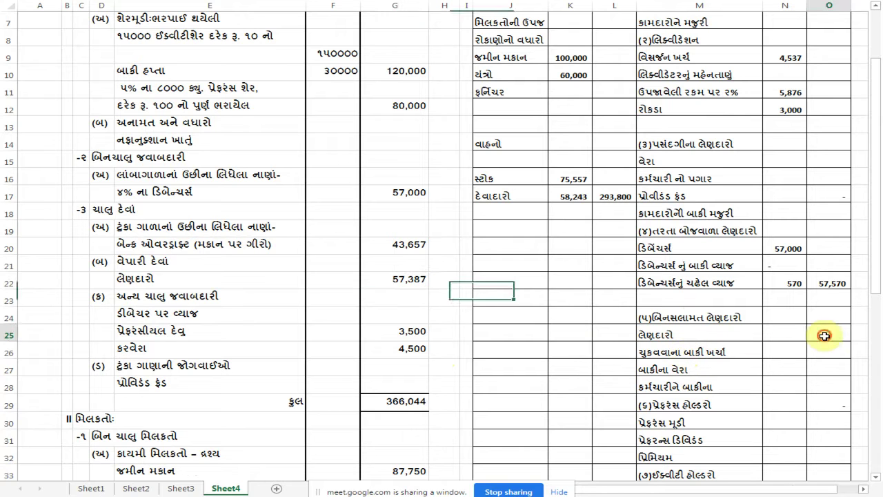
text(પ૭૩૮૭)
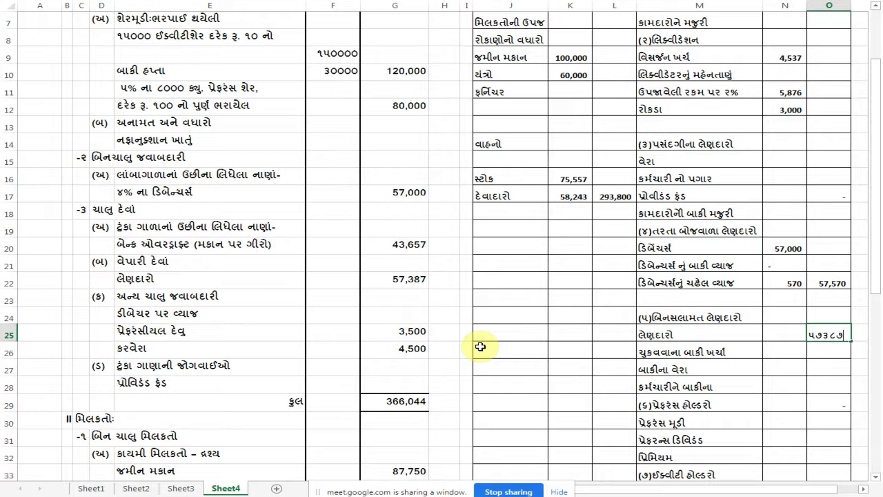
key(Return)
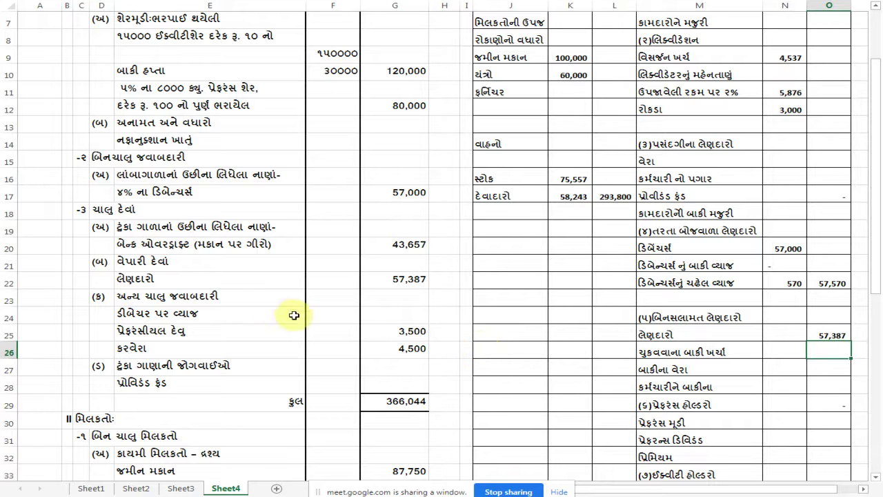
Look up the preferential debt in the balance sheet and enter 3500 in cell O15.
click(171, 333)
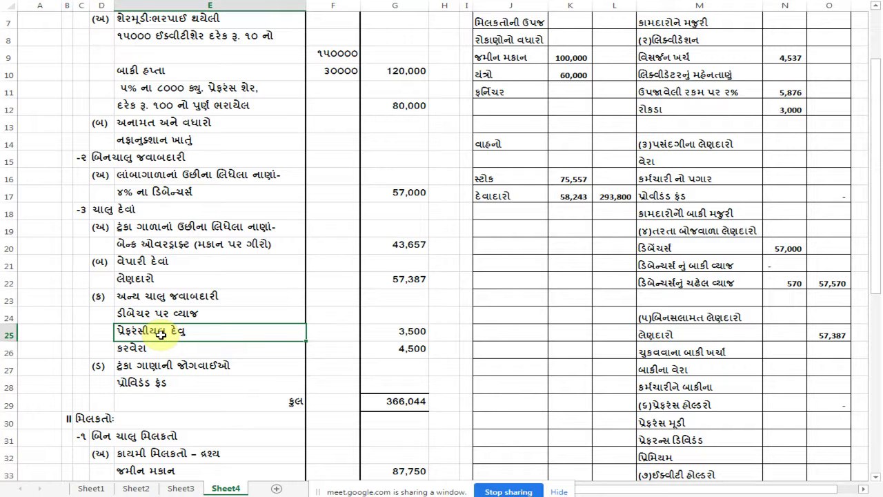
click(396, 332)
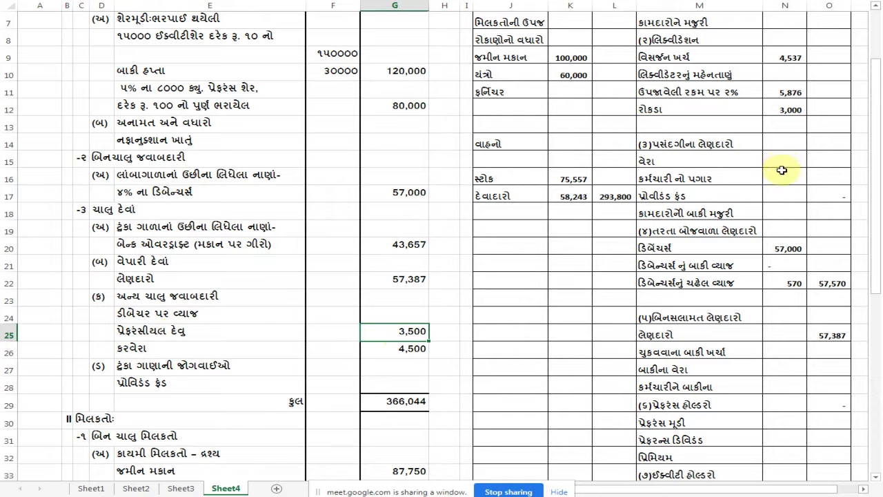
click(829, 158)
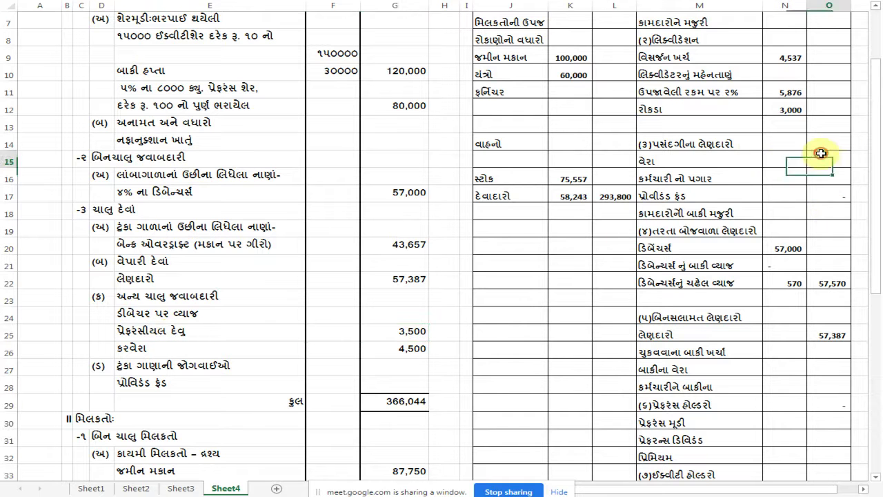
text(૩)
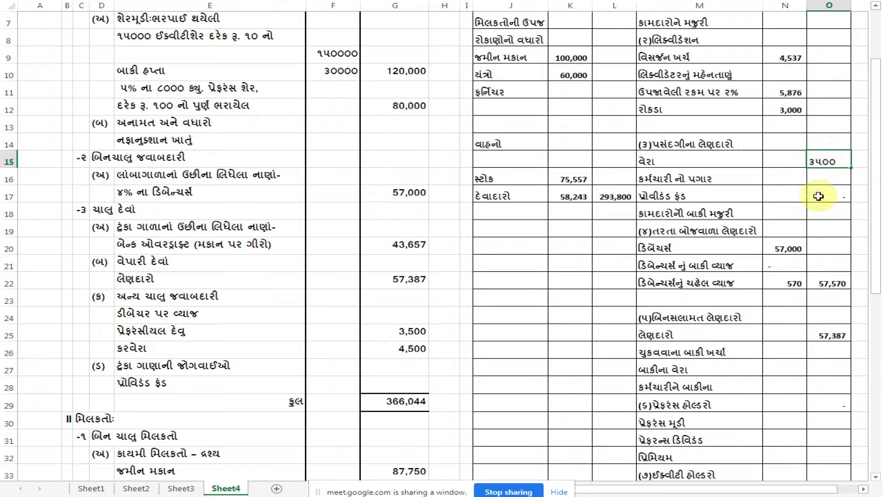
text(૫૦૦)
key(Return)
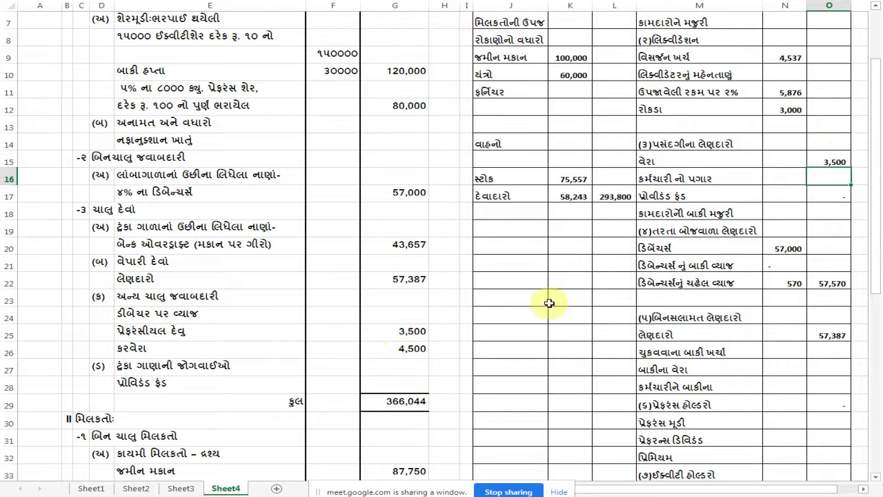
Move the 3500 from cell O15 to N18 and relabel M18 as "પ્રેફરંસીયલ દેવું".
click(179, 347)
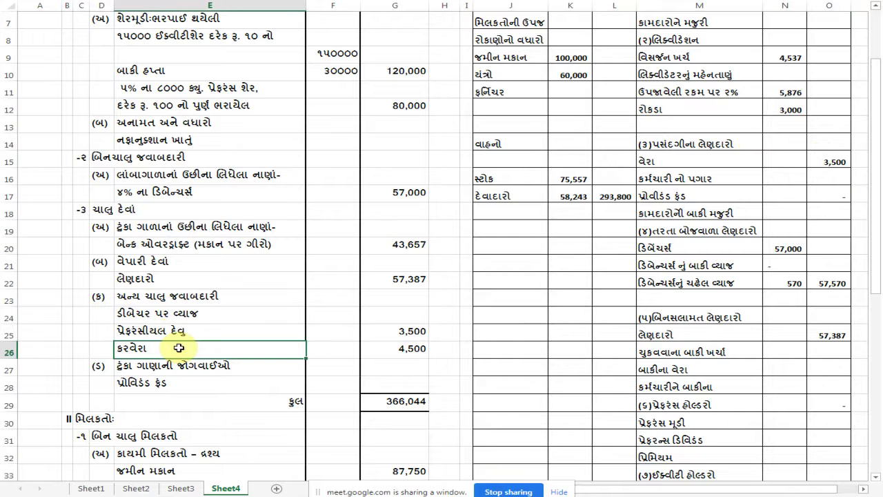
click(834, 161)
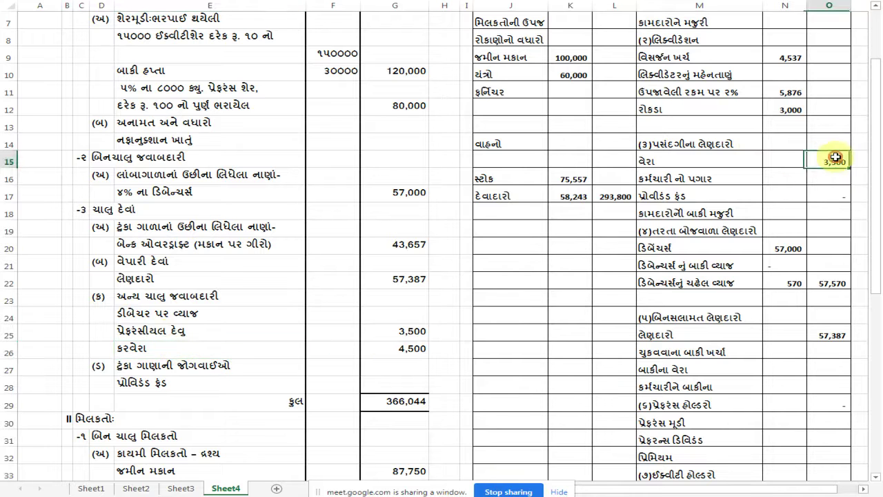
key(ctrl+c)
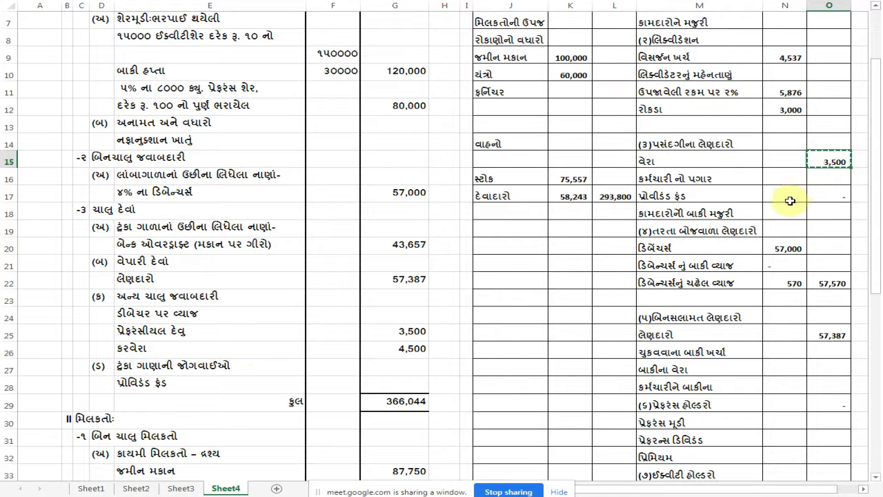
click(790, 216)
key(Return)
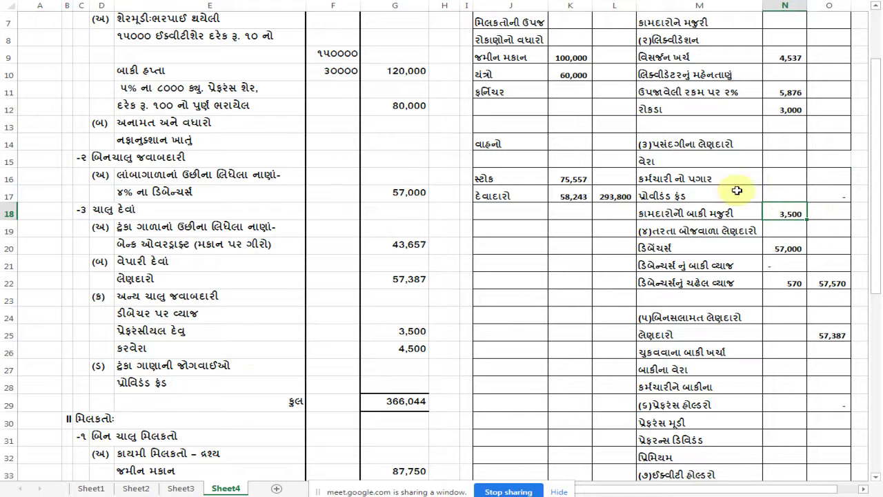
click(678, 215)
text(પ્રેફ)
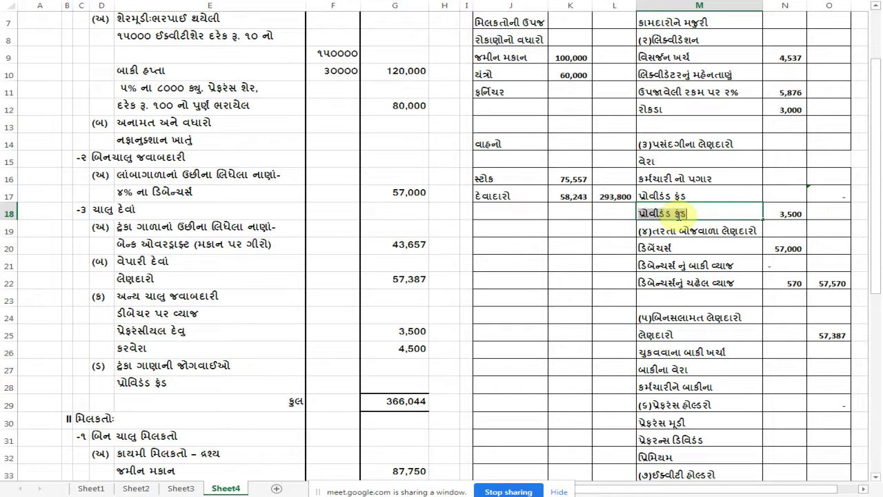
text(રસીયલ દેવું)
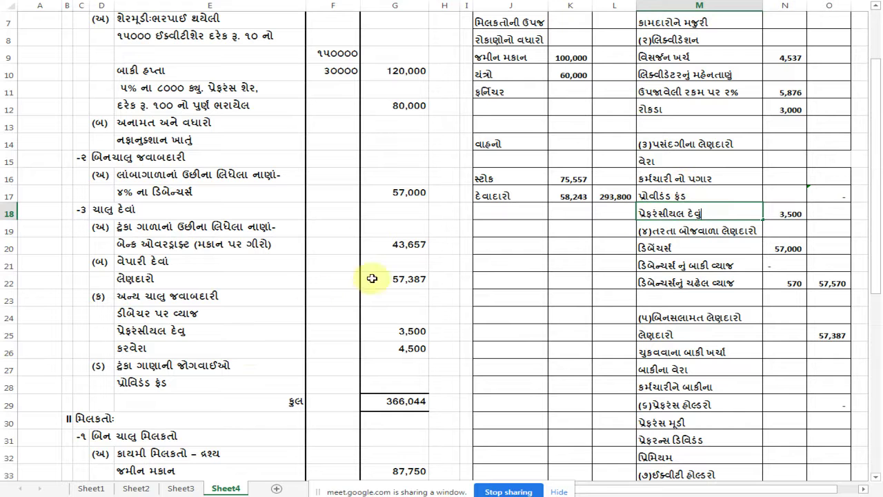
Look up the taxes in the balance sheet and enter 4500 for them in cell N15.
click(147, 352)
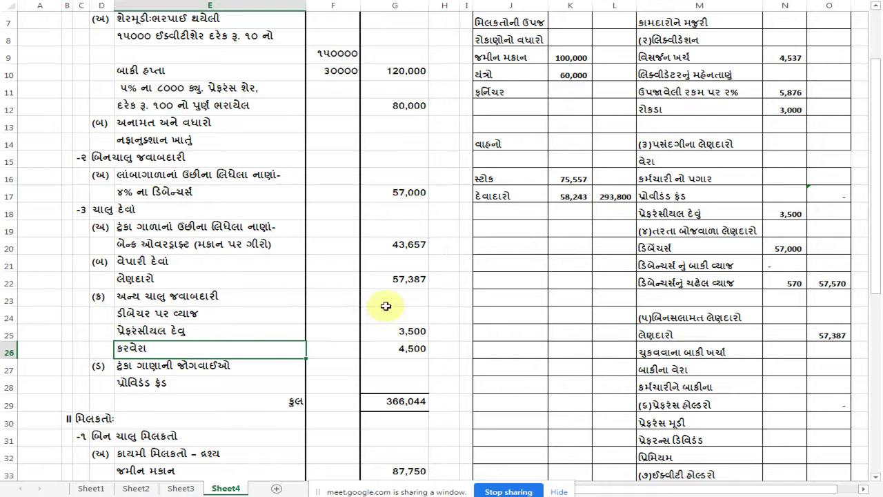
click(776, 176)
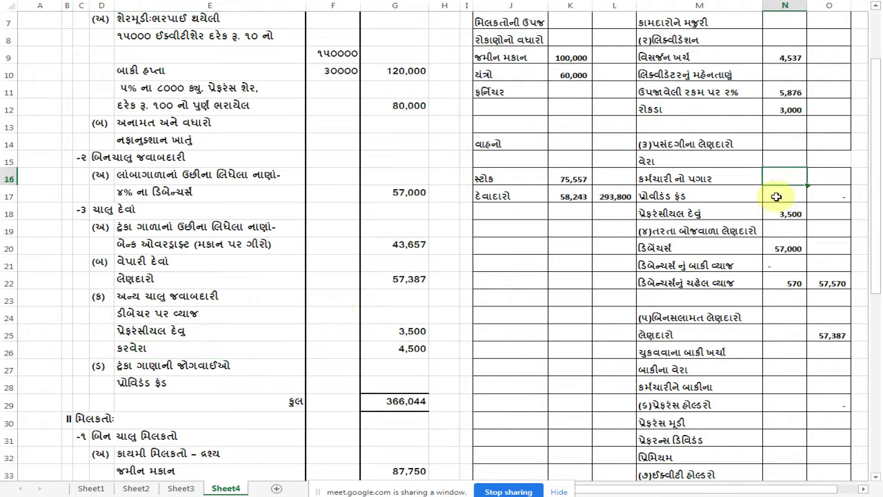
click(780, 162)
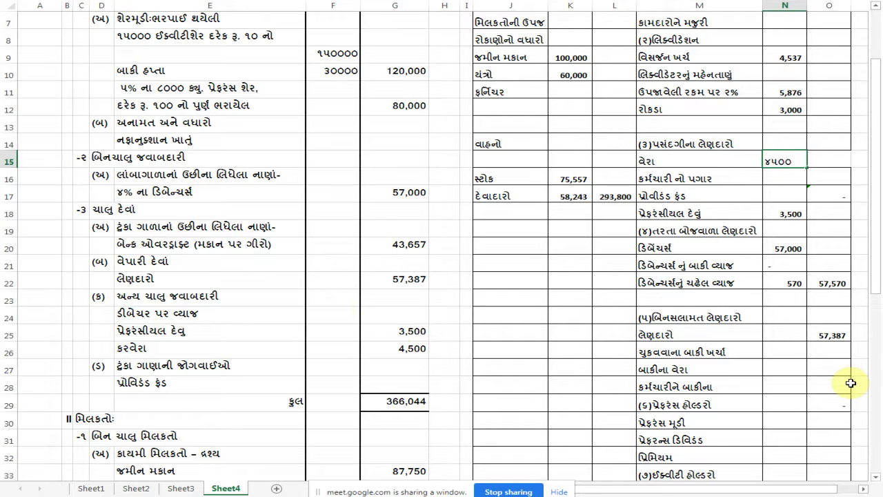
key(Return)
key(Return)
Enter 8000 in cell O18 as the total for the preferential creditors.
click(828, 217)
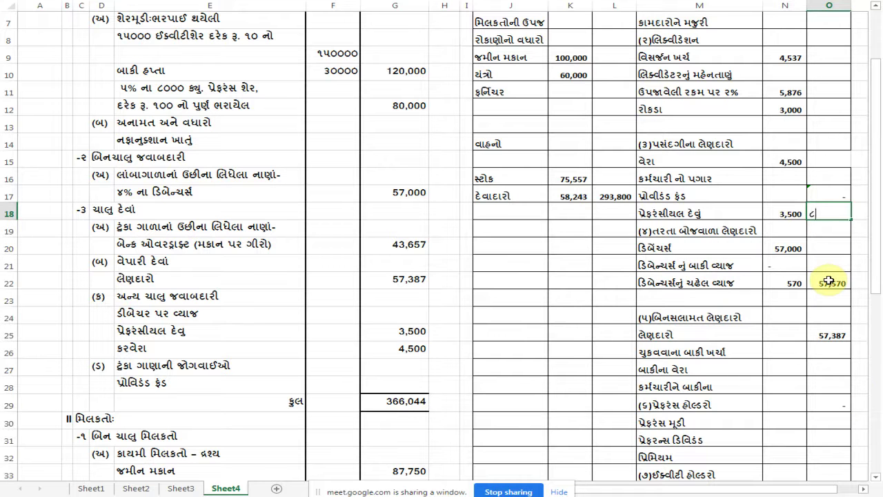
key(Return)
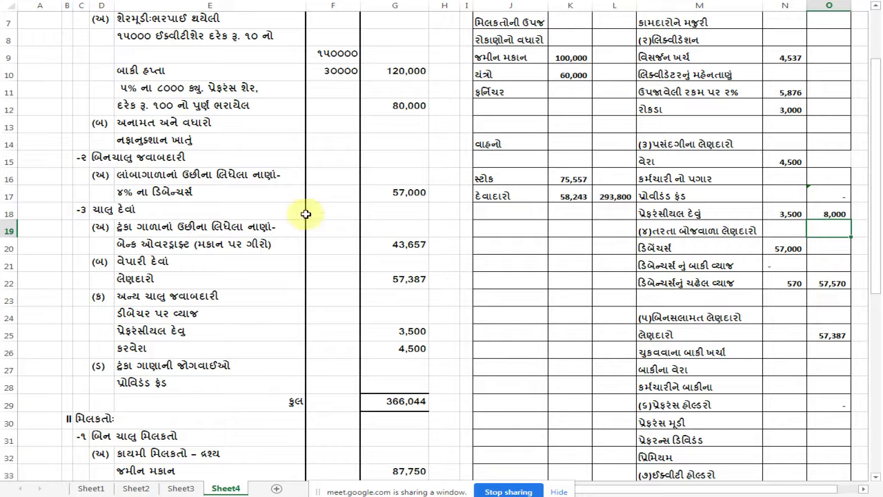
Go through the balance sheet's liabilities, look up the preference share capital and enter 80000 for it in cell N30.
click(174, 335)
click(173, 351)
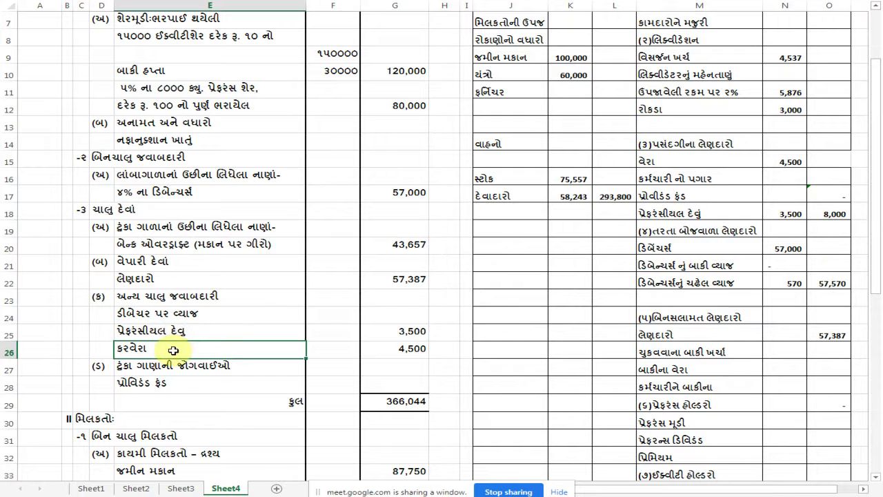
click(173, 384)
scroll(269, 328, down, 1)
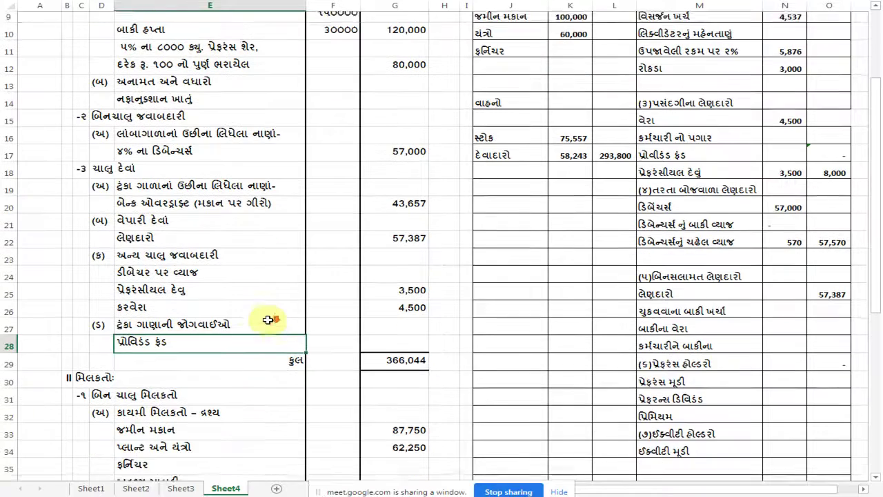
scroll(228, 295, up, 1)
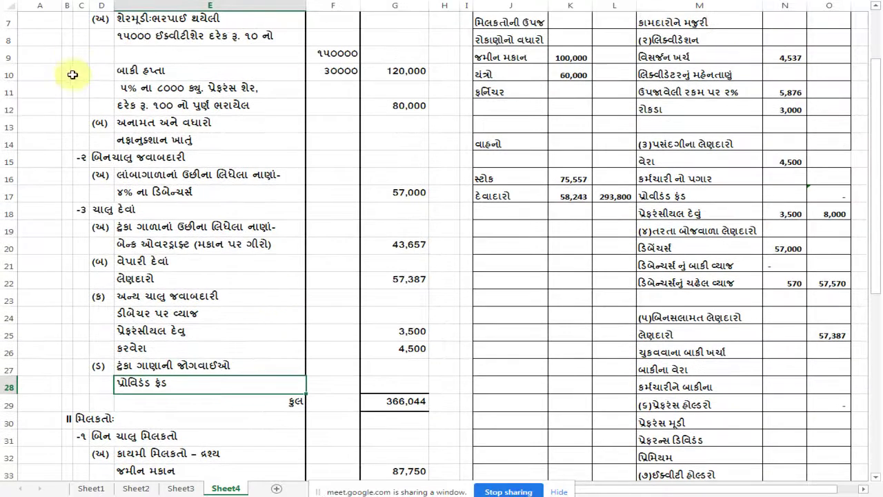
scroll(166, 160, up, 2)
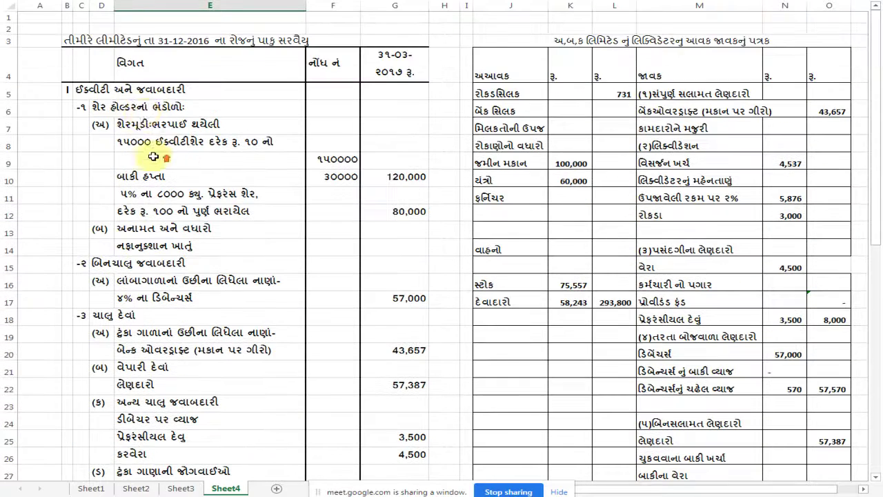
click(173, 228)
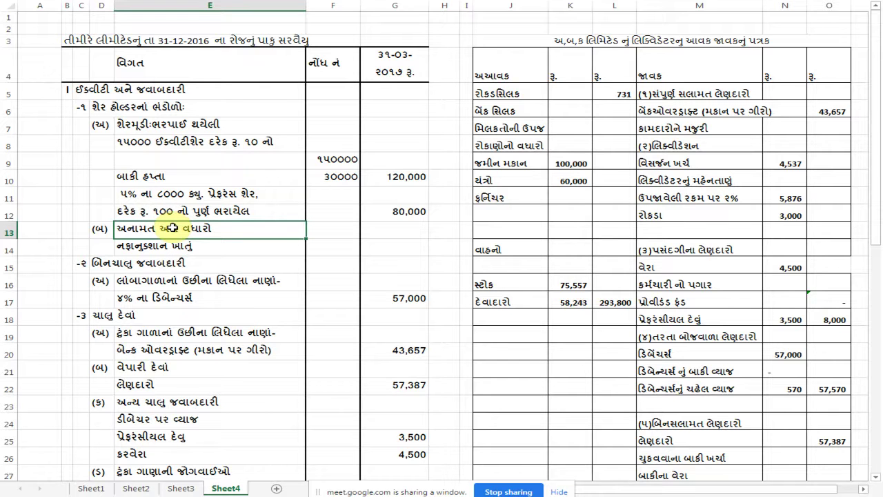
click(405, 214)
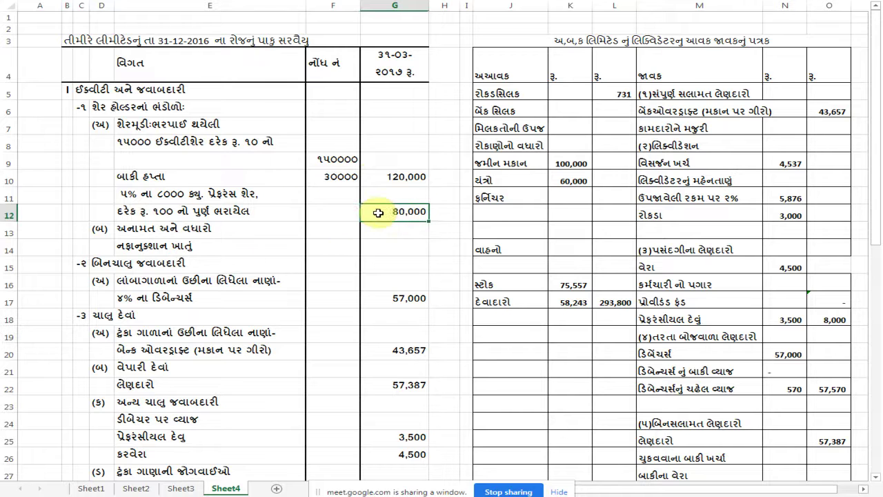
scroll(386, 211, down, 2)
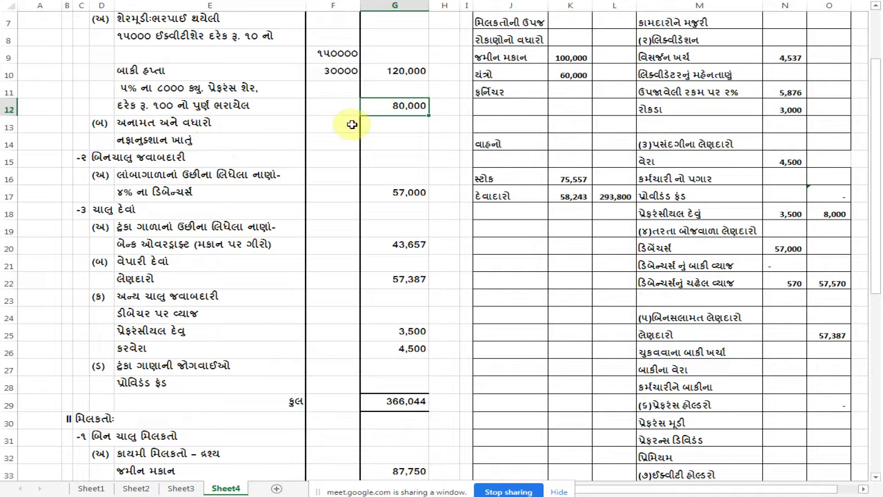
scroll(347, 125, down, 1)
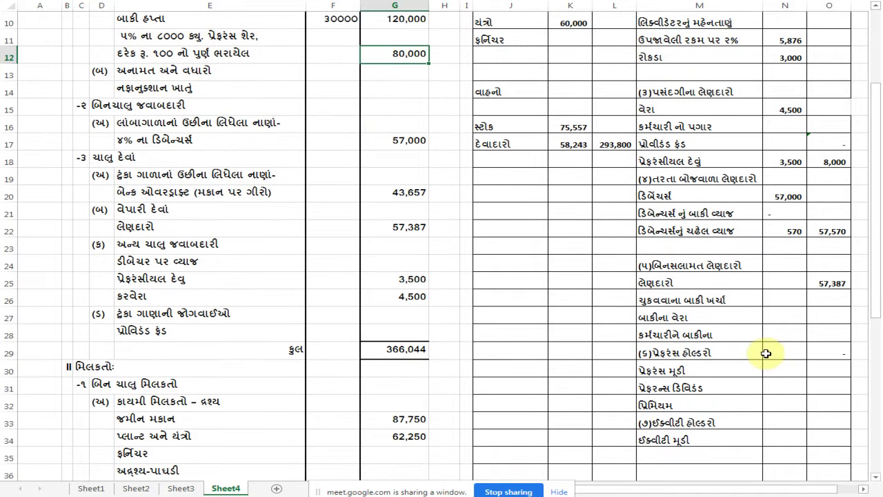
click(773, 354)
text(ટ)
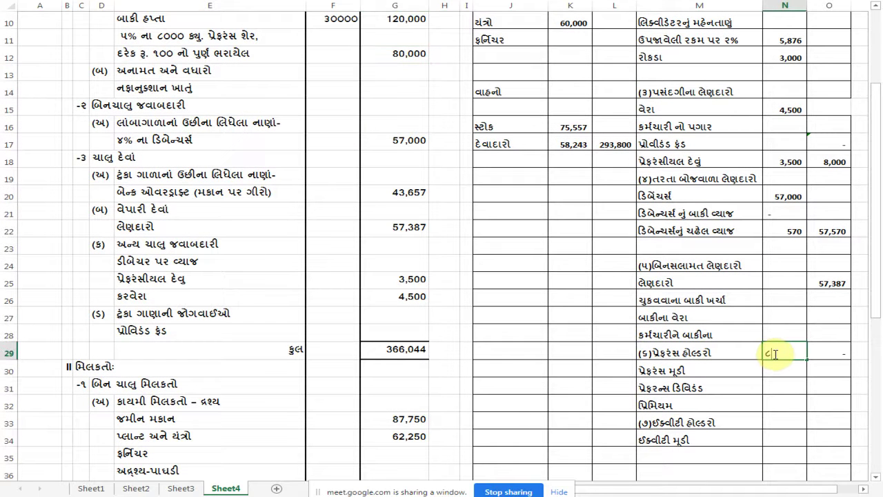
key(Return)
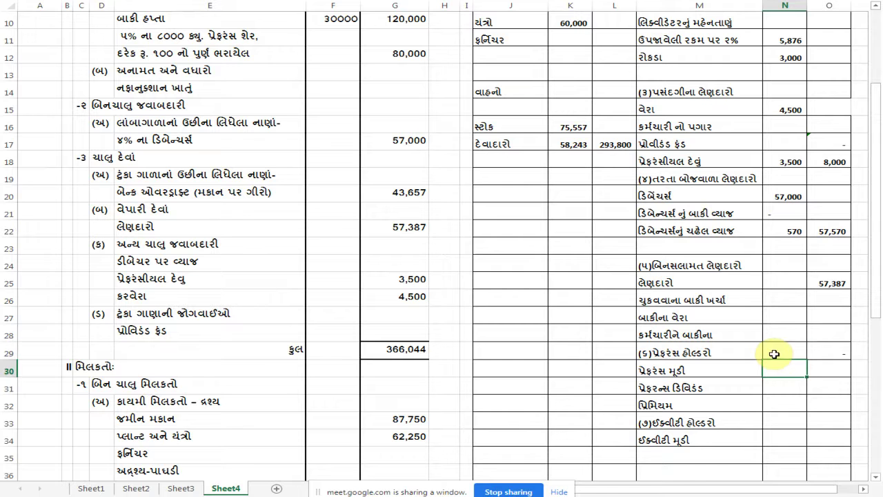
key(Return)
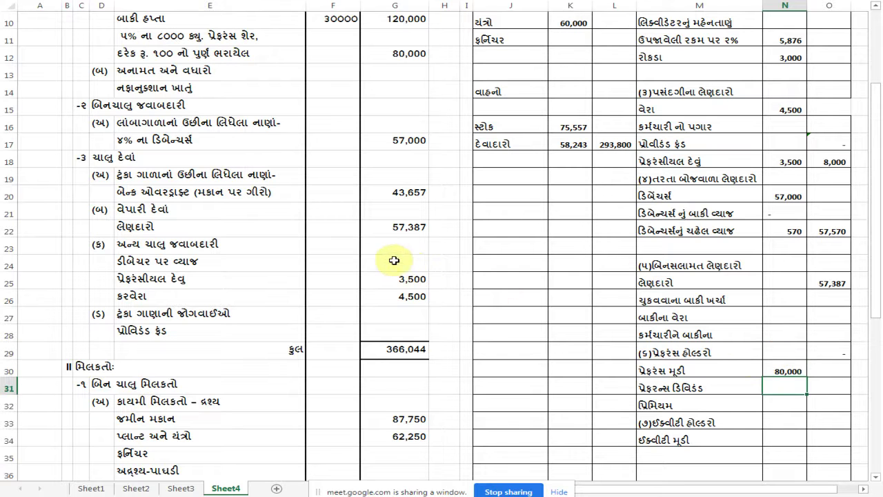
Check the liquidation notes and the 5% preference shares for the three years' unpaid dividend and enter 12000 in cell N31.
scroll(386, 260, down, 4)
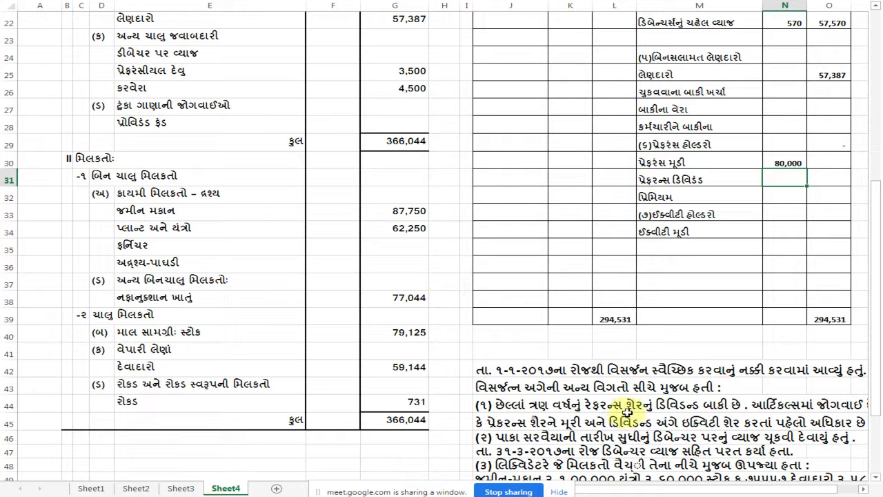
scroll(467, 331, up, 4)
scroll(235, 112, up, 1)
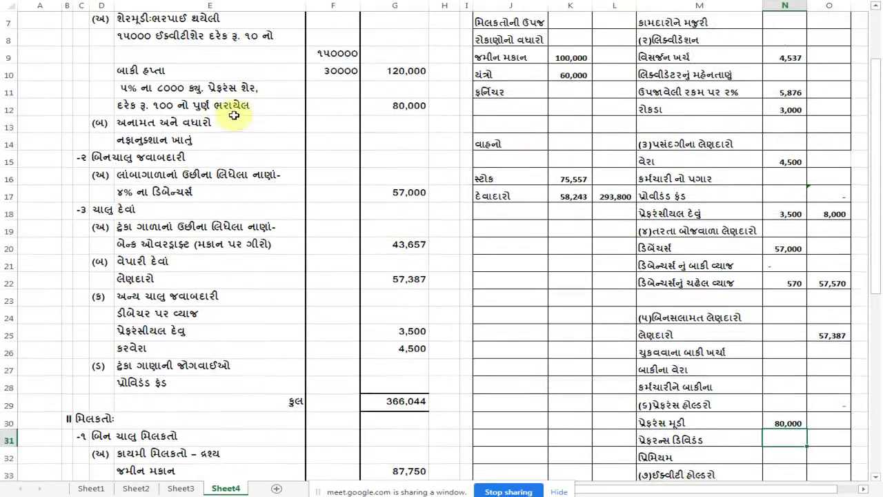
click(403, 110)
click(124, 88)
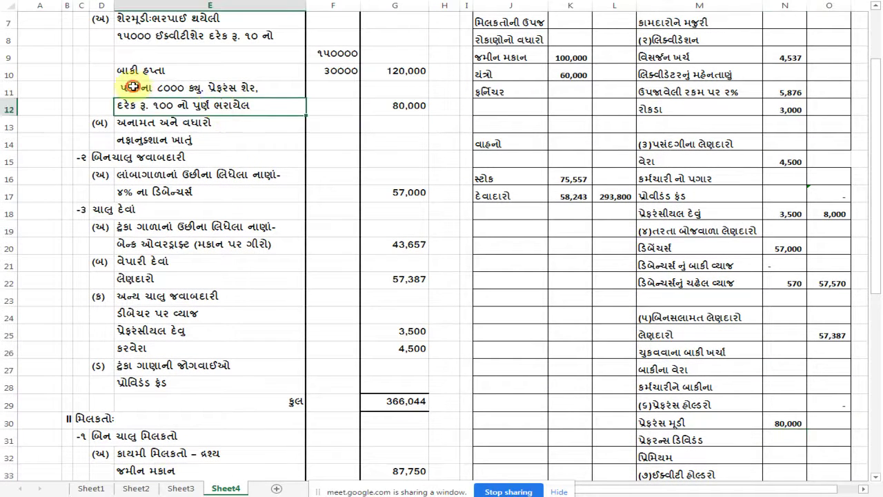
click(137, 107)
click(138, 88)
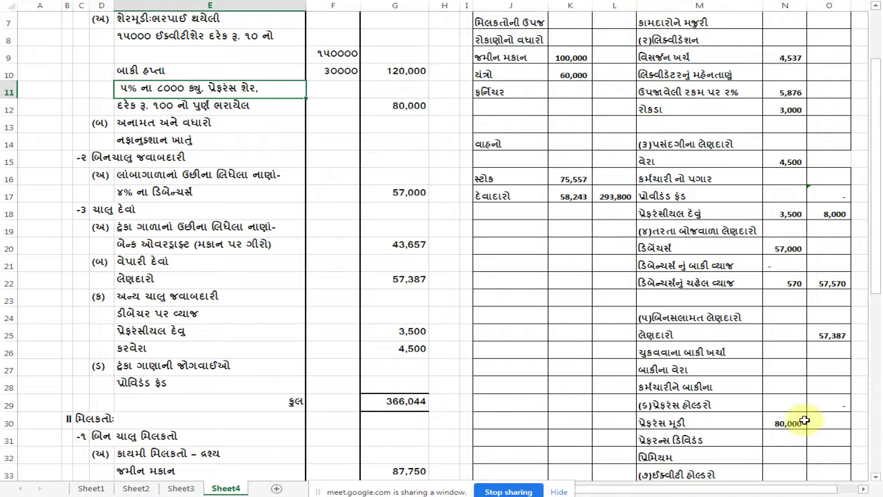
click(790, 442)
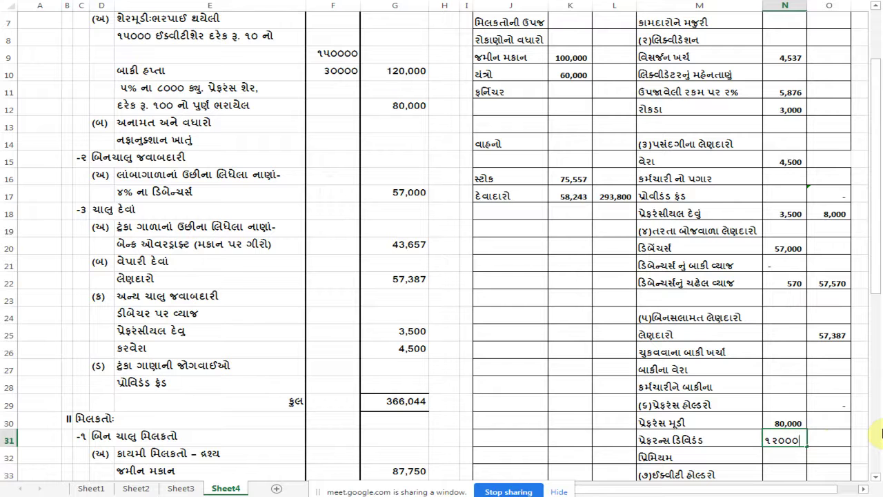
key(Return)
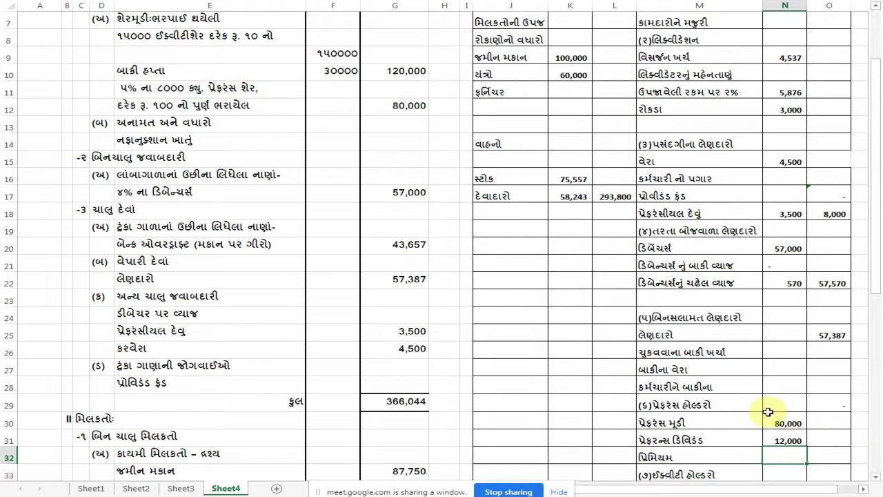
Total the preference capital and dividend in cell O31 with a SUM of N30:N31.
click(825, 440)
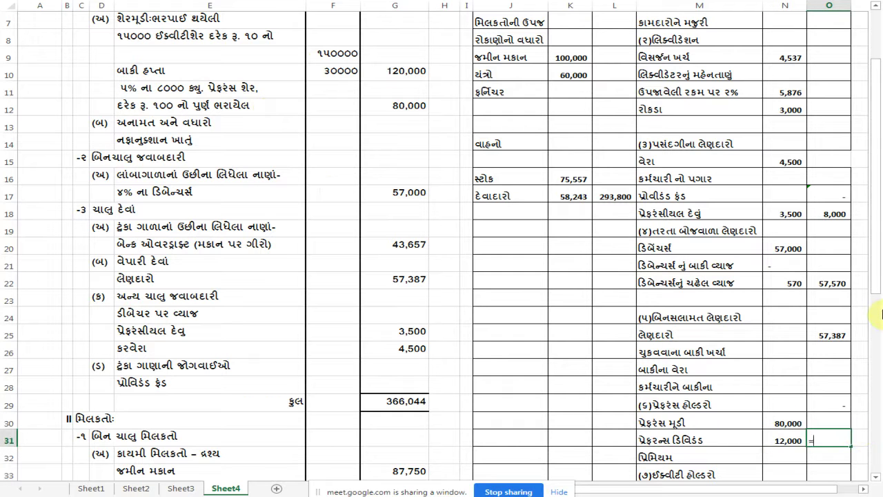
text(=sum)
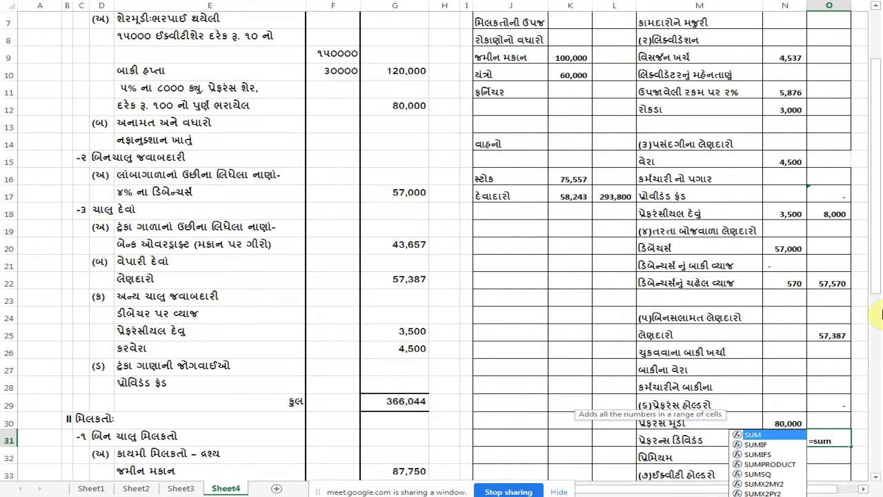
text(()
key(Left)
key(shift+Up)
key(Return)
Total the liquidation expenses and liquidator's remuneration in cell O12 with a SUM of N9:N12.
key(Up)
key(Up)
key(Up)
key(Up)
key(Up)
key(Up)
key(Up)
key(Up)
key(Up)
key(Up)
key(Up)
key(Up)
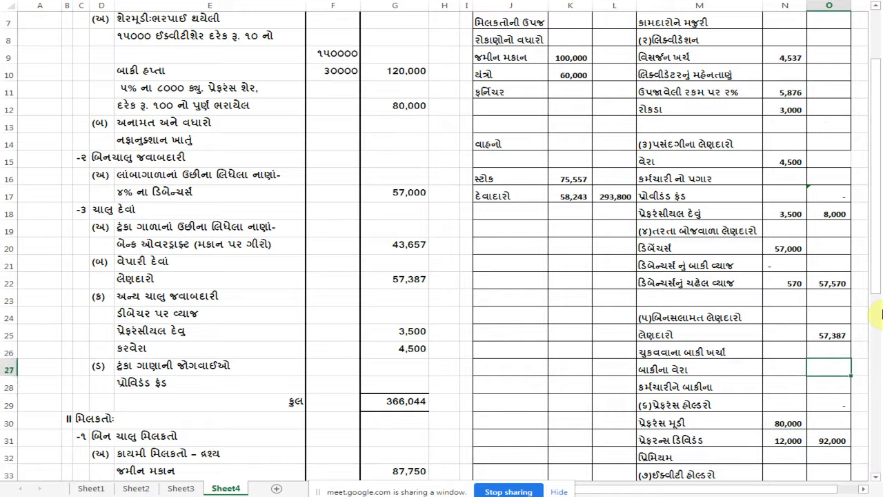
key(Up)
key(Up)
key(Up)
key(Up)
key(Up)
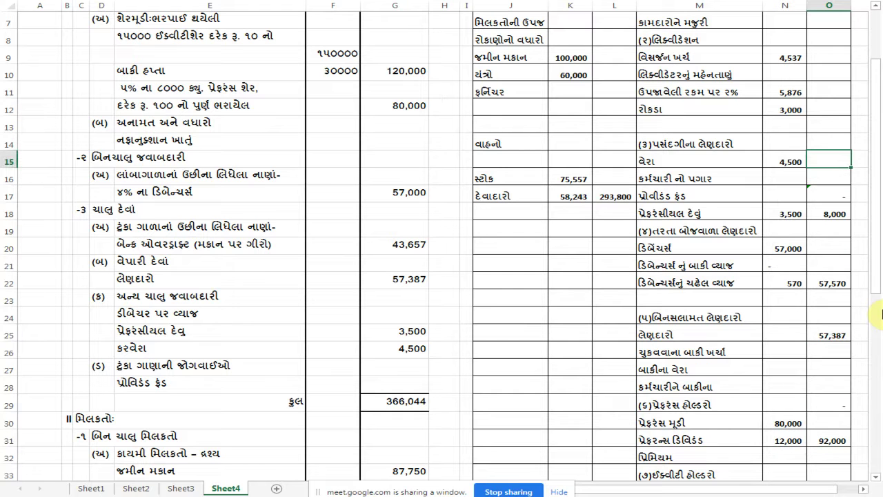
key(Up)
key(Up)
key(Up)
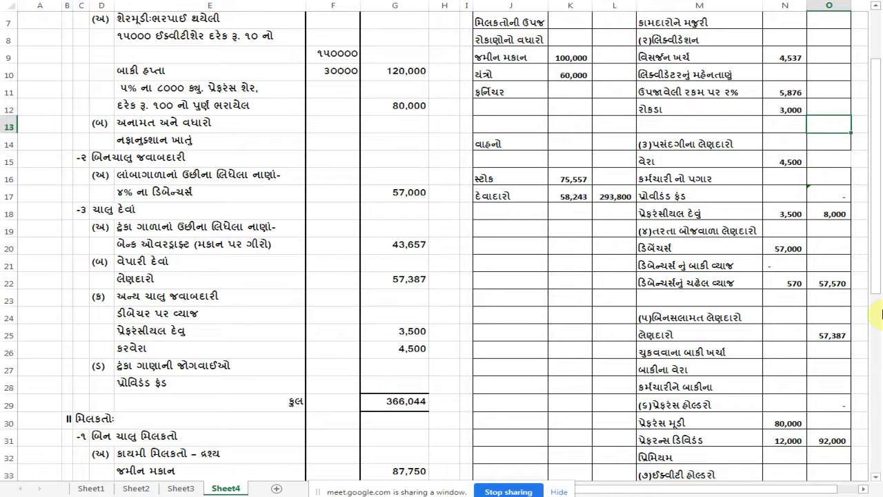
text(=)
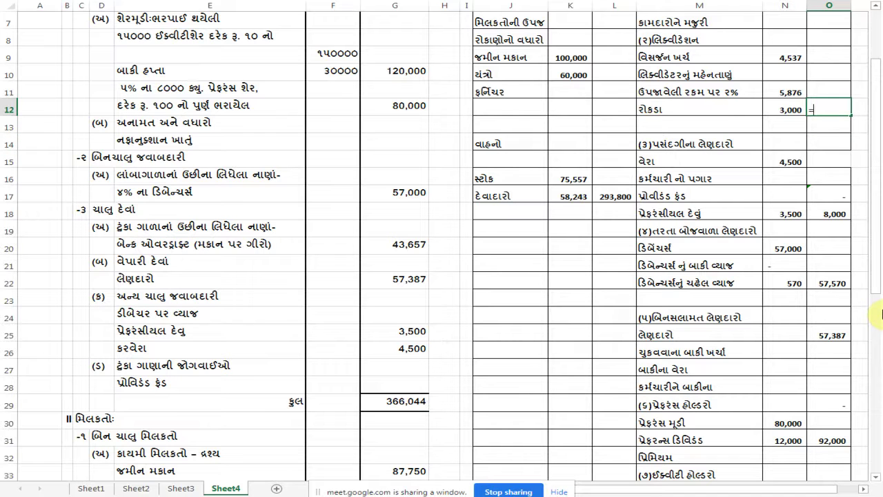
text(sum()
key(Left)
key(shift+Up)
key(shift+Up)
key(shift+Up)
key(Return)
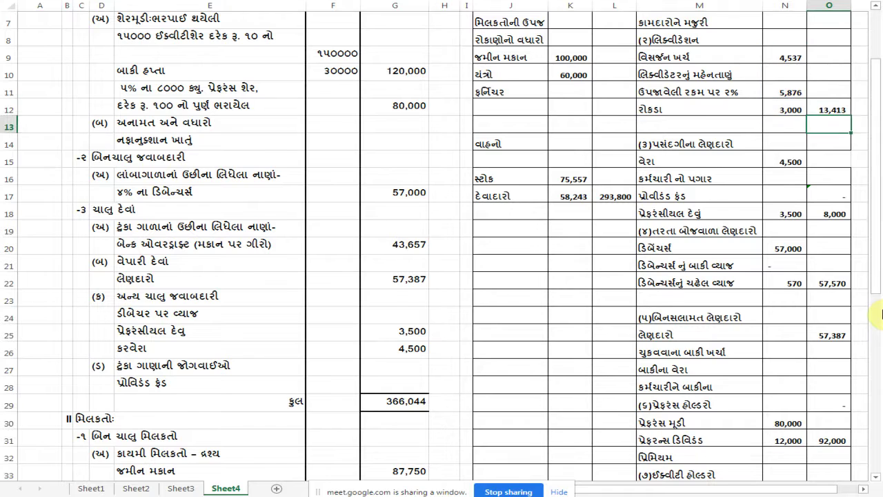
Review the statement's entries and compare the receipts total in L39 with the payments total in O39.
scroll(871, 276, up, 2)
scroll(845, 173, down, 3)
scroll(837, 190, down, 5)
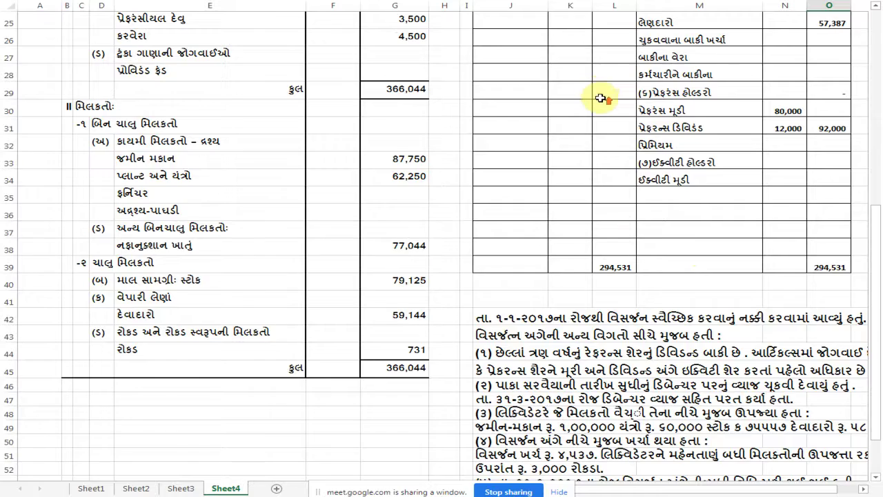
scroll(601, 98, up, 7)
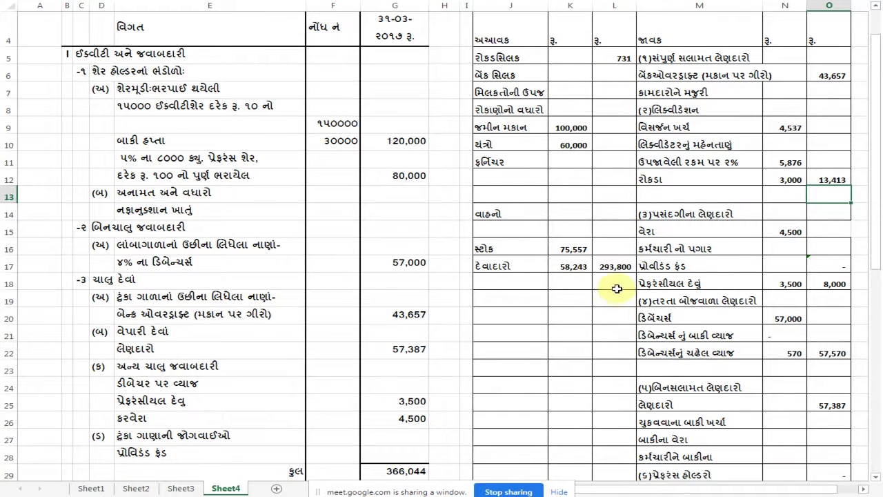
scroll(615, 291, down, 5)
click(618, 370)
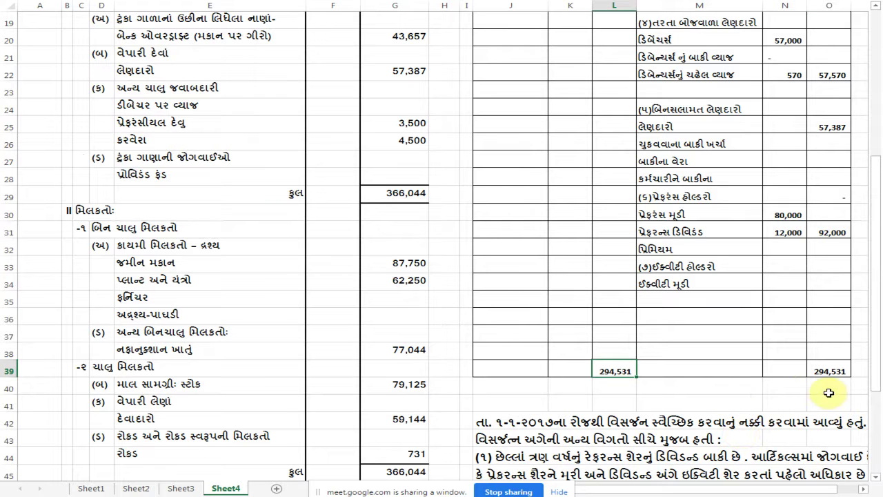
click(823, 371)
scroll(835, 362, up, 2)
scroll(839, 355, up, 2)
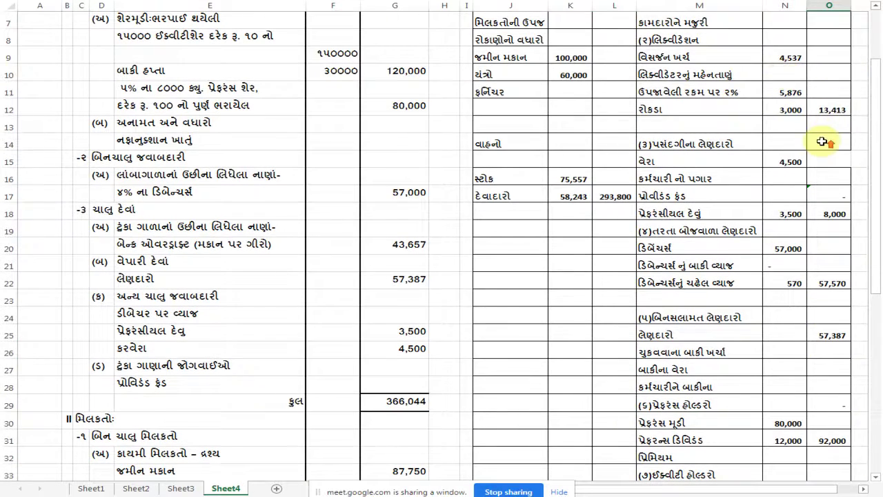
scroll(824, 118, up, 2)
scroll(824, 104, down, 4)
scroll(766, 252, down, 3)
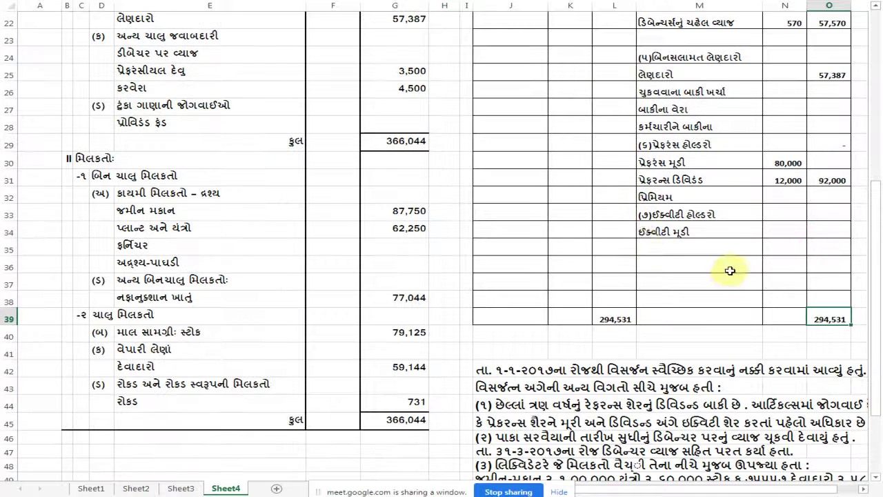
Enter a formula in cell O34 for the equity capital that subtracts the payments in O6:O31 from the total in O39.
click(831, 230)
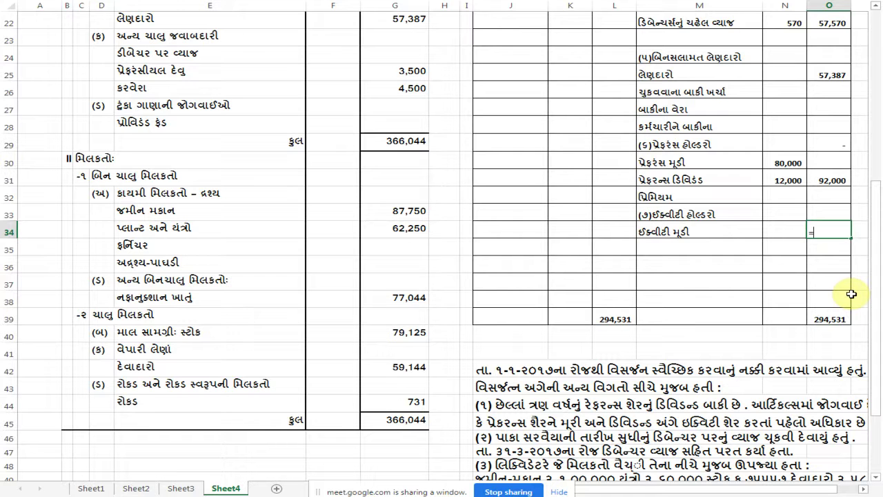
click(833, 318)
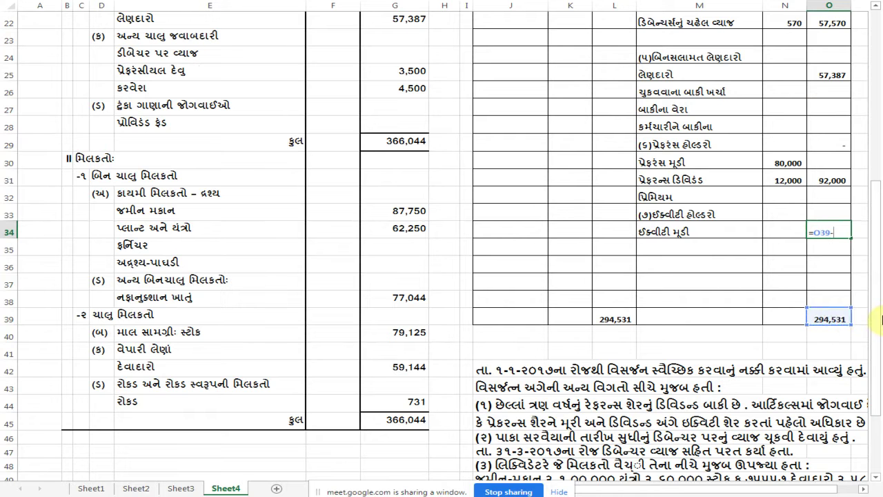
text(-(sun)
key(Up)
key(Up)
key(Up)
key(Up)
key(Up)
key(Down)
key(Down)
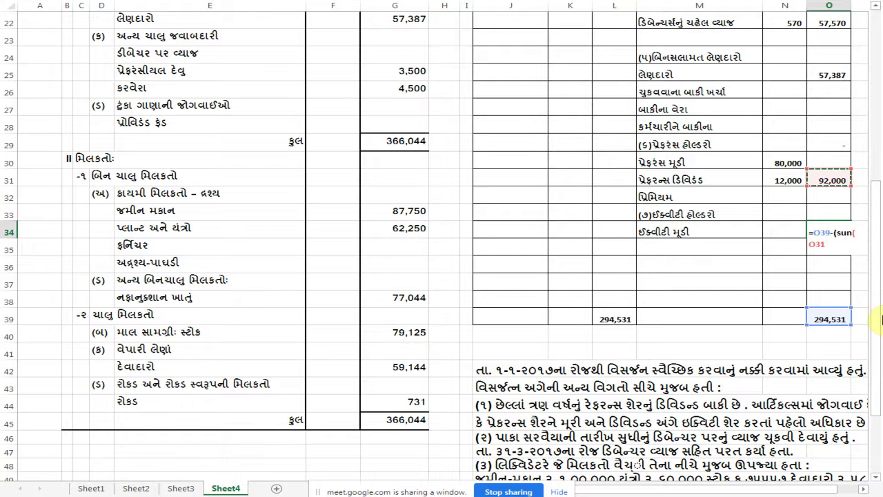
key(shift+Up)
key(shift+Up)
key(shift+Up)
key(shift+Up)
key(shift+Up)
key(shift+Up)
key(shift+Up)
key(shift+Up)
key(shift+Up)
key(shift+Up)
key(shift+Up)
key(shift+Up)
key(shift+Up)
key(shift+Up)
key(shift+Up)
key(shift+Up)
key(shift+Up)
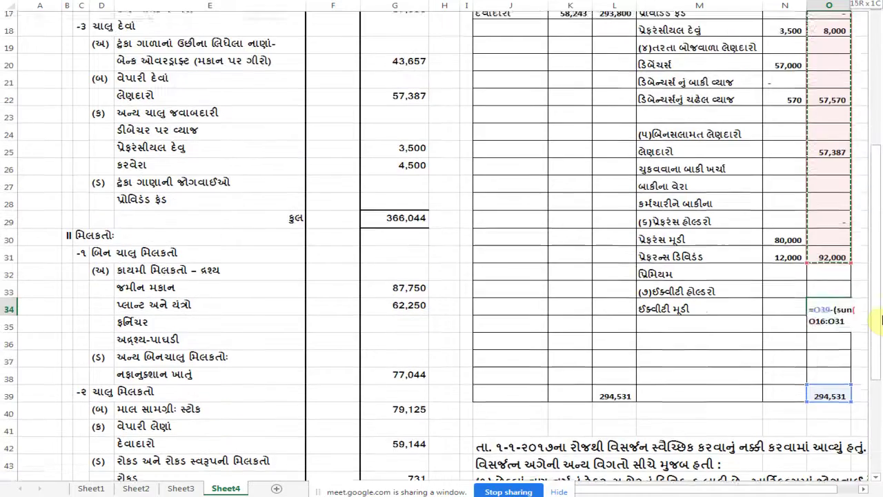
key(shift+Up)
key(shift+Up)
key(shift+Up)
key(shift+Up)
key(shift+Up)
key(shift+Up)
key(shift+Up)
key(shift+Up)
key(shift+Up)
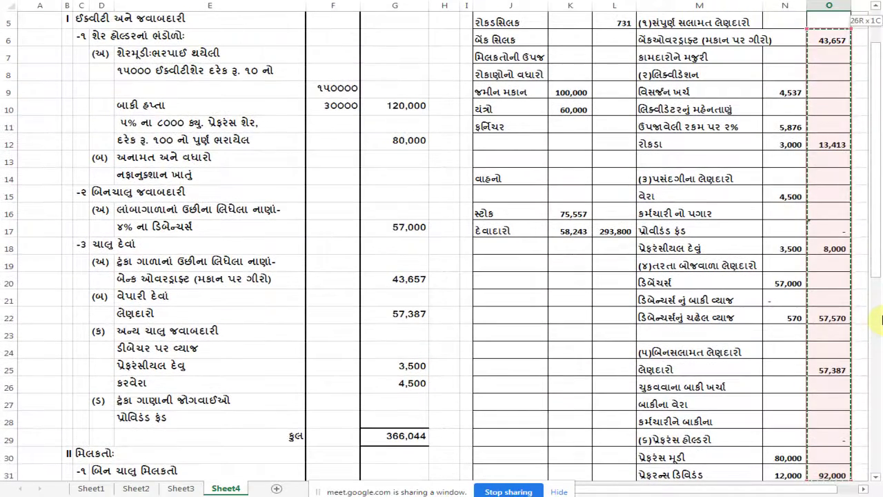
key(Return)
key(Return)
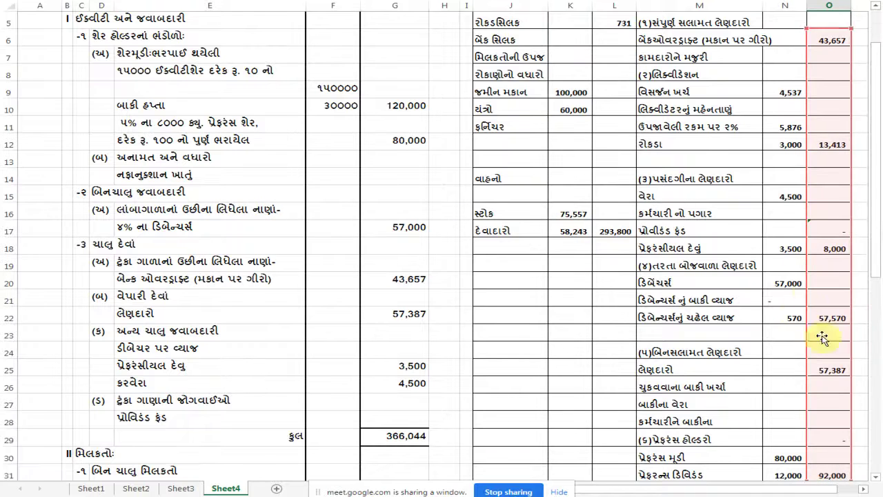
scroll(813, 287, down, 5)
scroll(813, 286, down, 1)
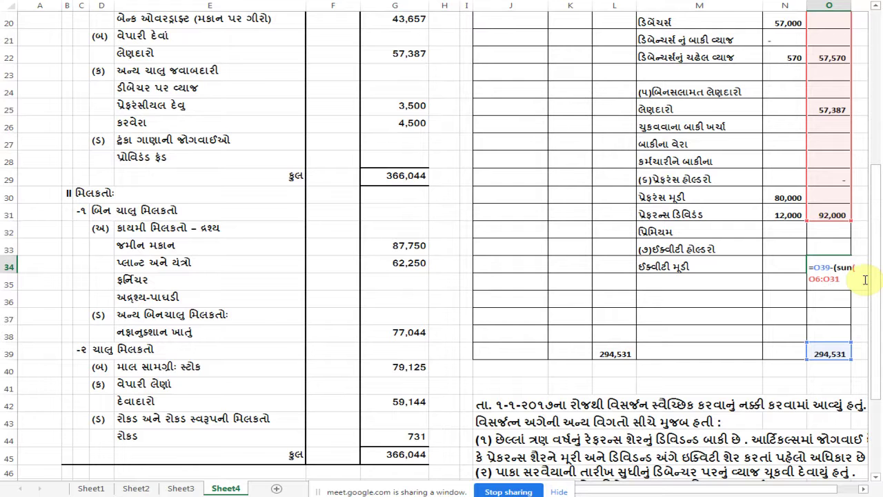
key(Return)
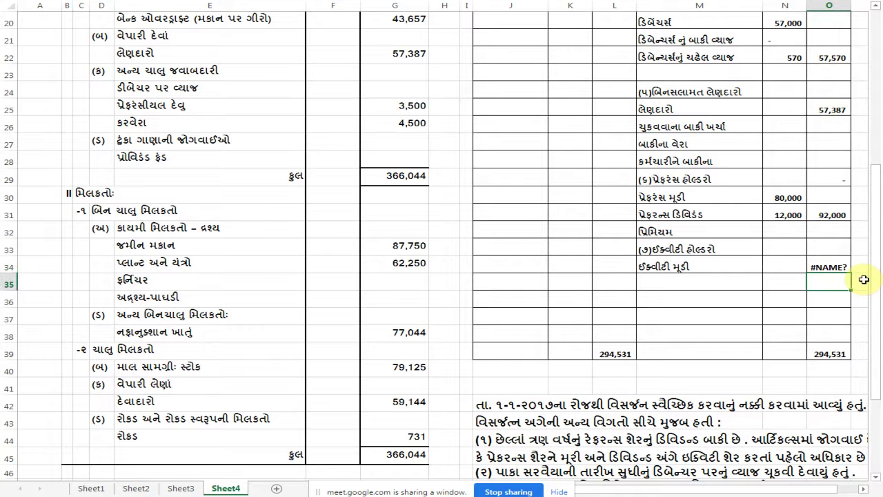
Correct the misspelled function name in cell O34's formula to SUM.
click(827, 269)
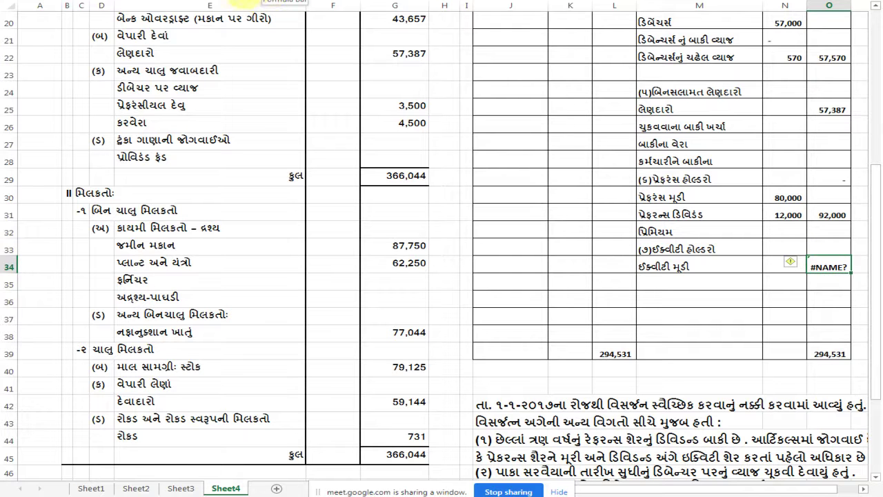
click(220, 3)
key(BackSpace)
text(m)
key(Return)
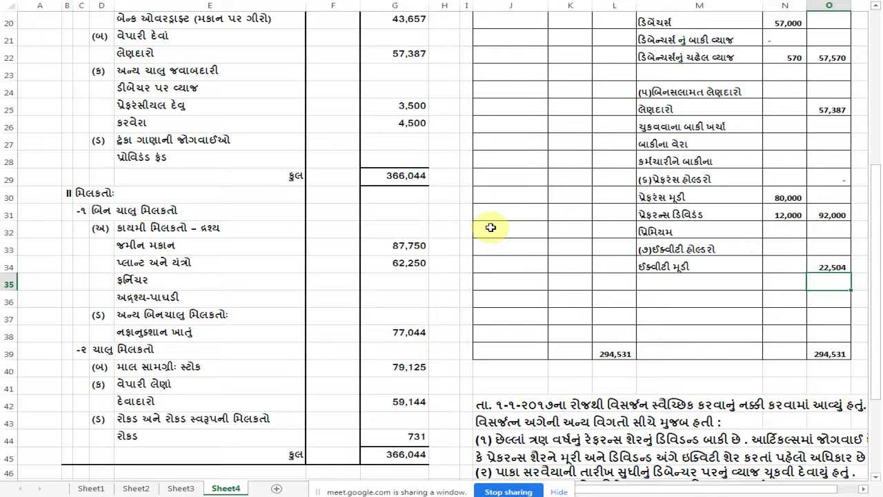
Check the balance sheet's equity share capital and unpaid calls in F10:G10 against the equity shareholders' balance in O34.
scroll(488, 233, up, 2)
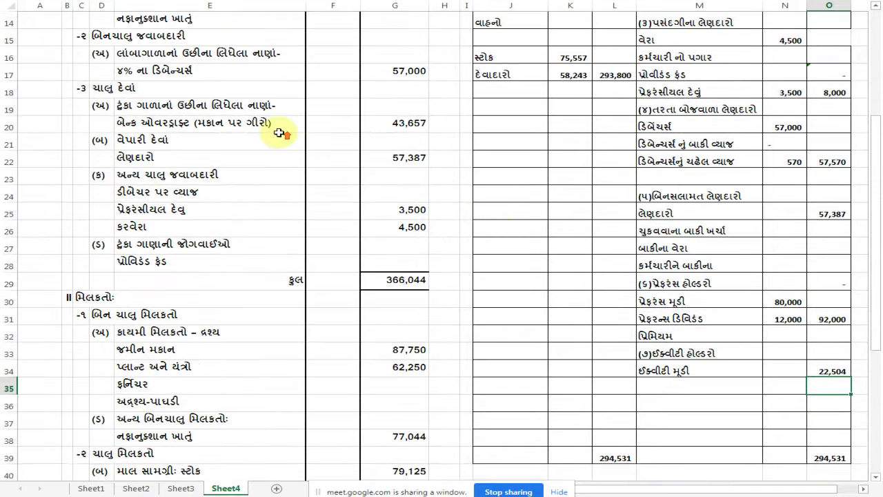
scroll(278, 132, up, 3)
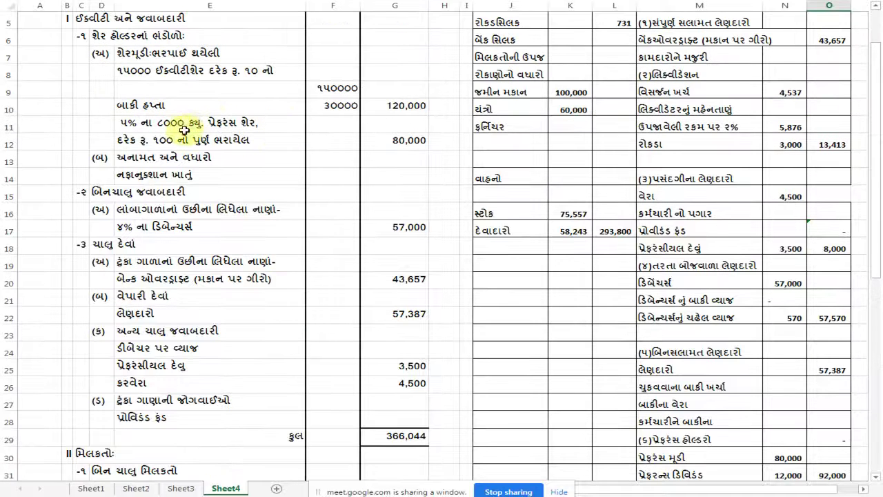
click(366, 106)
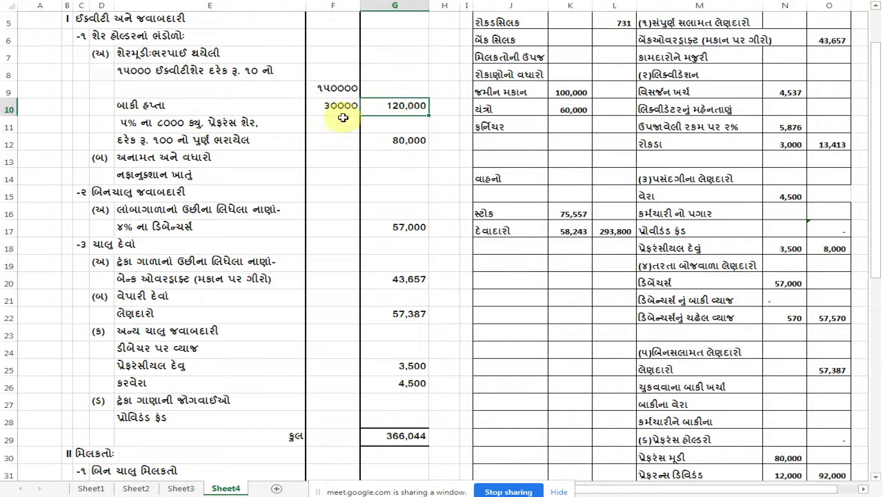
click(346, 105)
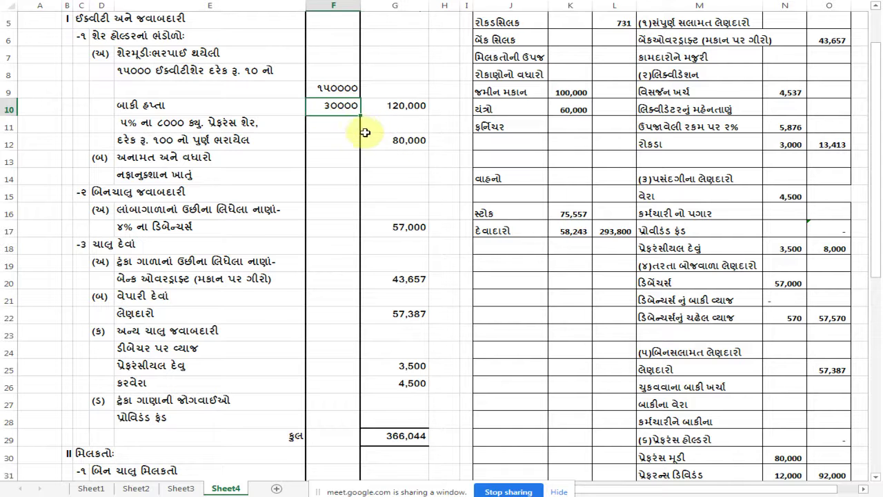
scroll(283, 149, up, 2)
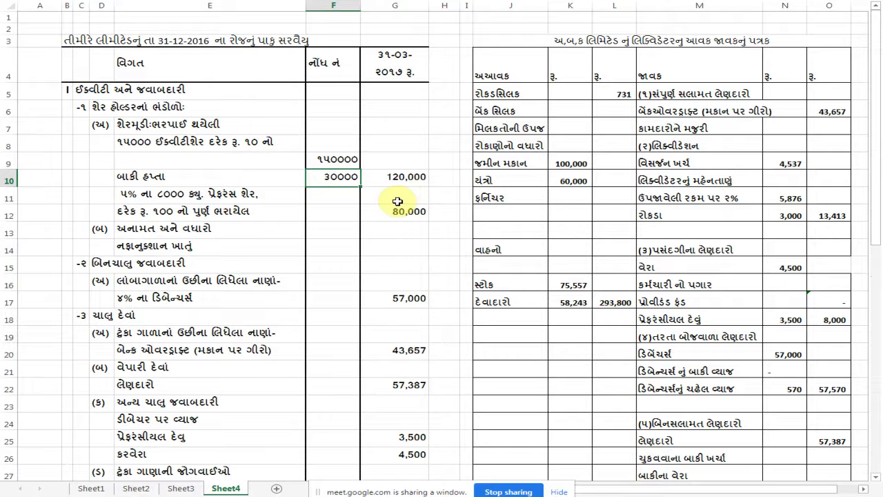
scroll(579, 228, down, 3)
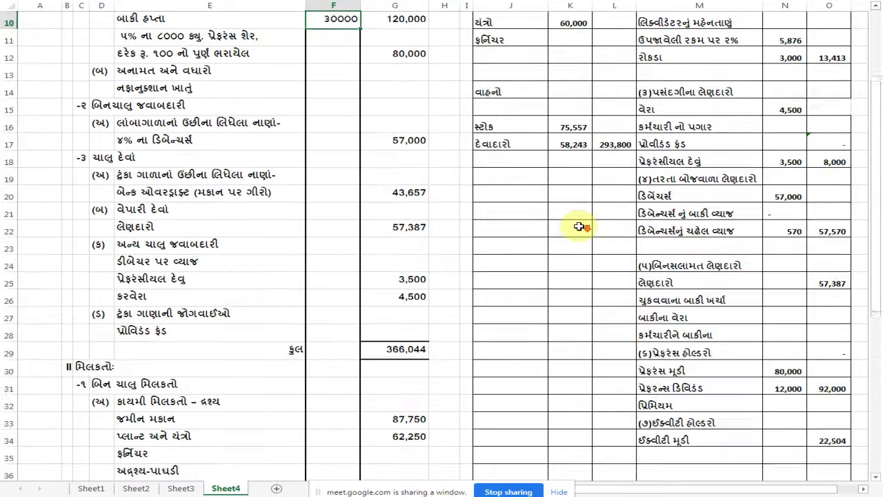
click(833, 440)
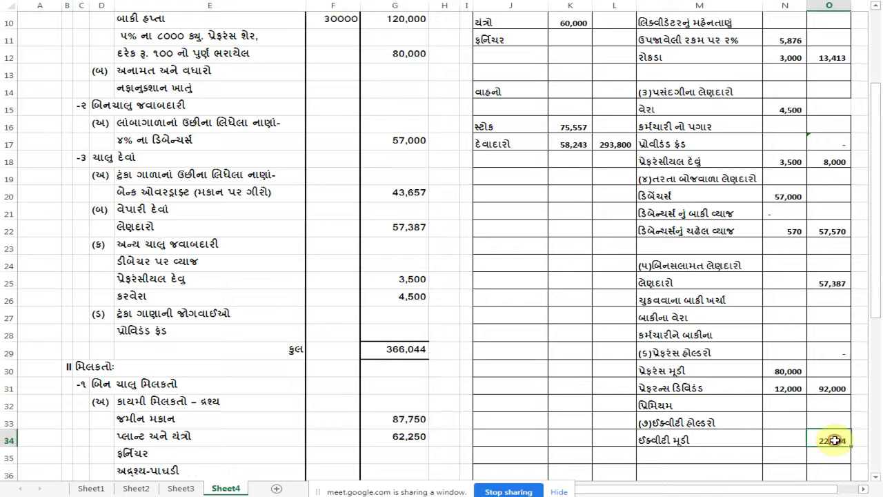